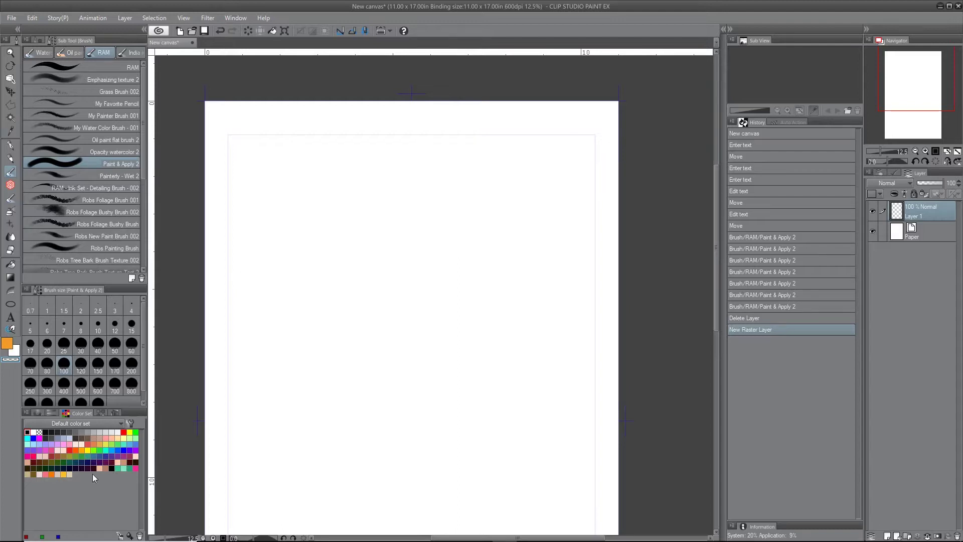
Set the main drawing colour to black from the Color Set palette.
click(29, 430)
Add a text box reading 'SAMPLE TEXT' and 'IS SO GOOD!' on two lines.
click(9, 319)
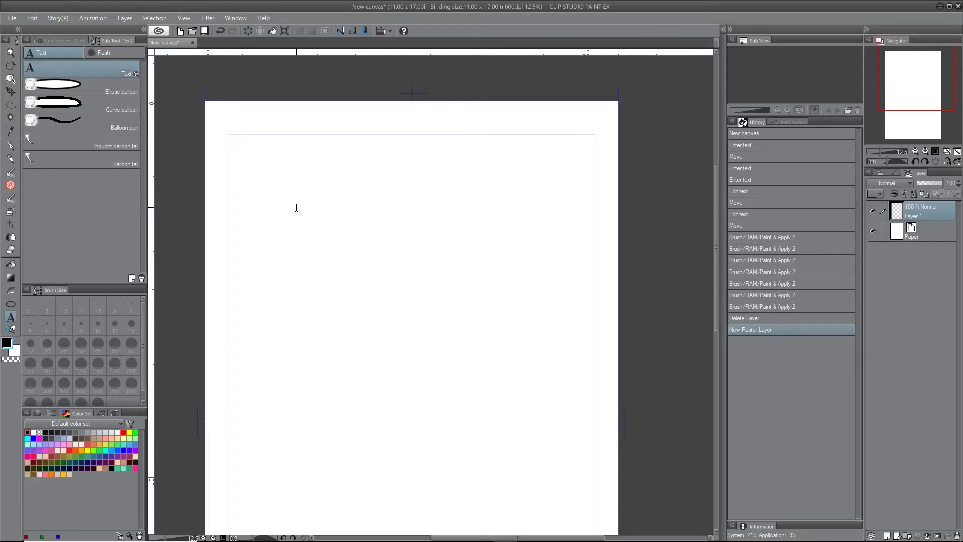
click(309, 218)
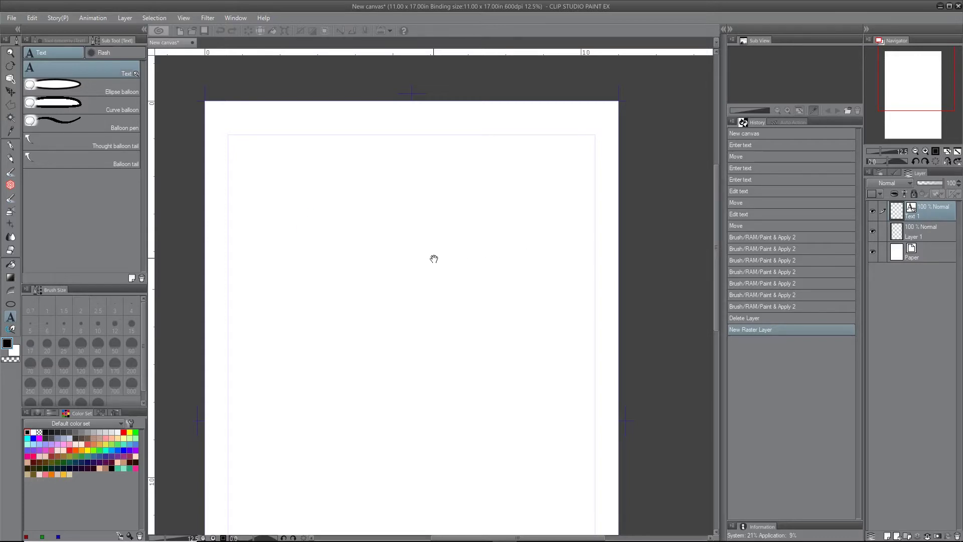
text(SAMPLE T)
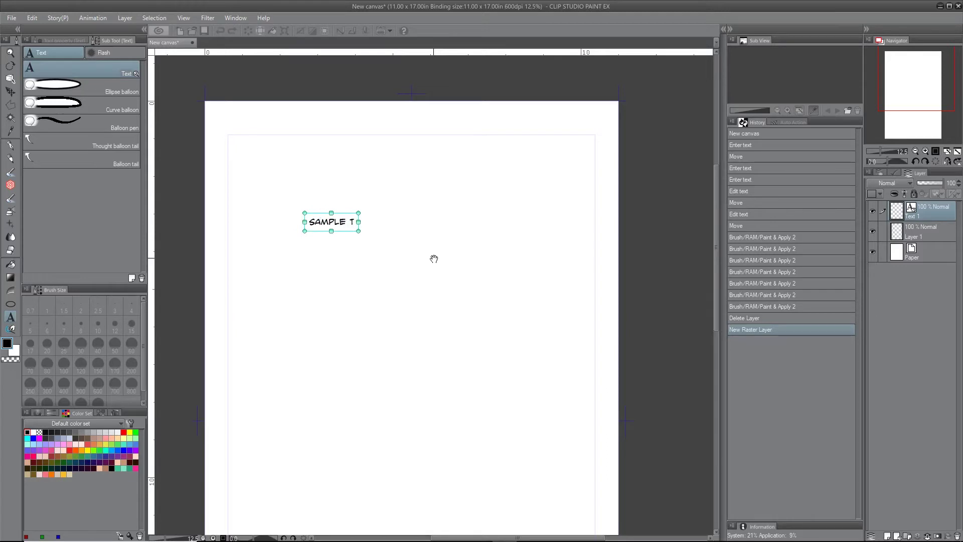
text(ES)
text(XT)
key(Return)
text(IS SO GOOD!)
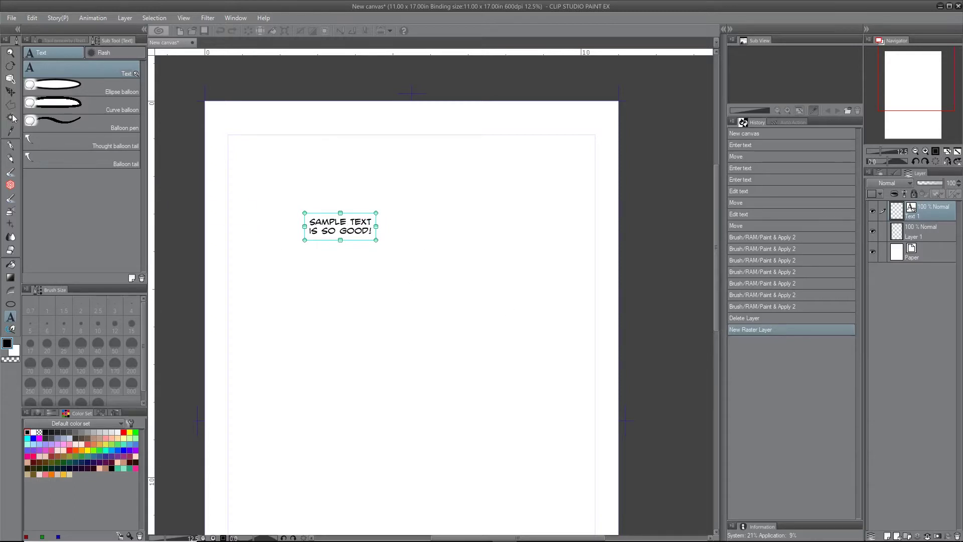
Nudge the text layer slightly up and left with the Move layer tool.
click(10, 91)
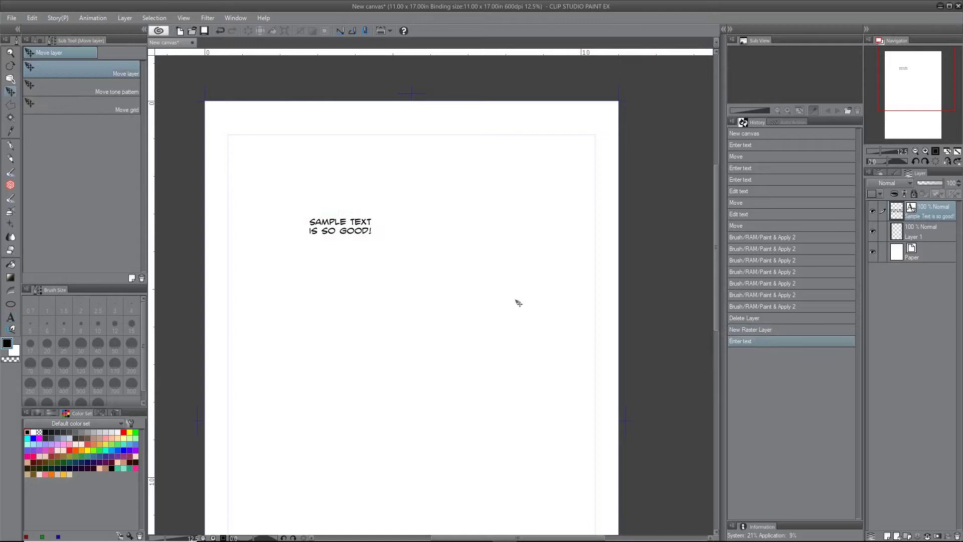
mouse_move(364, 231)
mouse_down()
mouse_move(422, 211)
mouse_move(346, 270)
mouse_move(386, 239)
mouse_move(351, 228)
mouse_up()
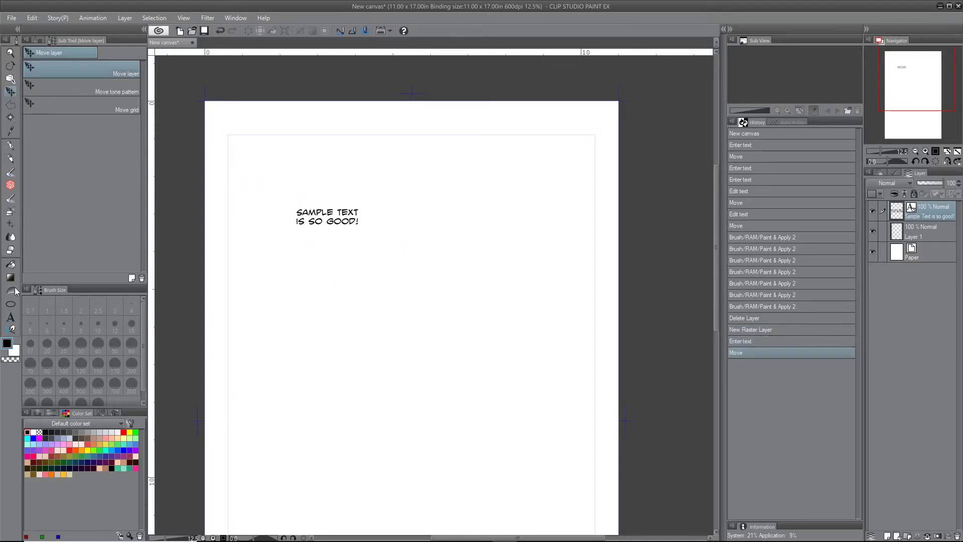
click(10, 317)
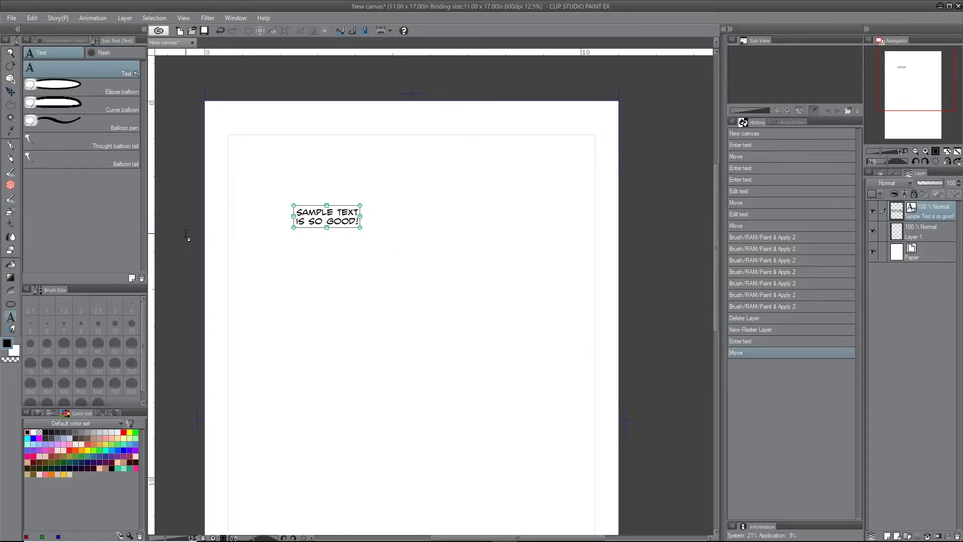
Keep the Smack Attack BB font and raise the text size setting in Tool property.
click(61, 39)
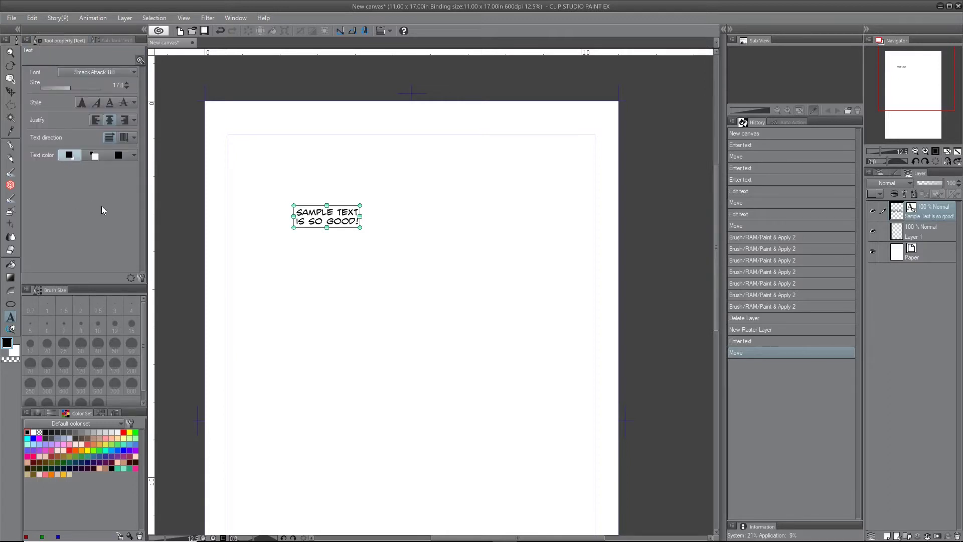
click(124, 71)
click(124, 71)
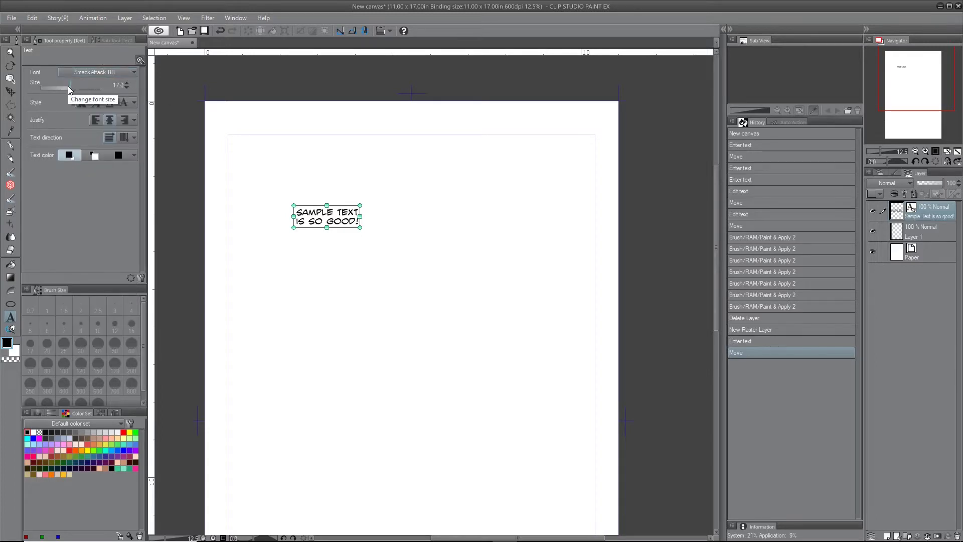
drag(71, 86, 73, 89)
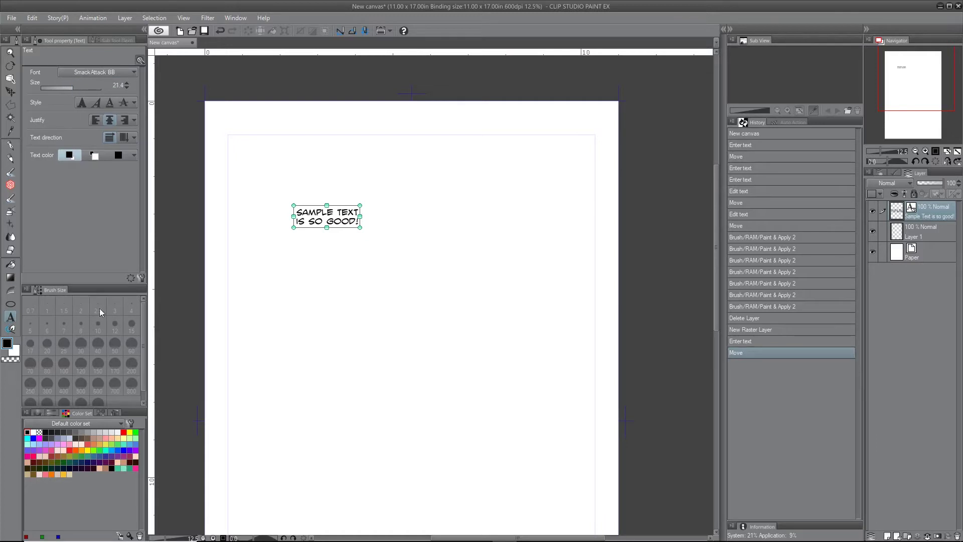
Select all the sample text and enlarge it to size 32.7, leaving it non-bold and non-italic.
click(343, 221)
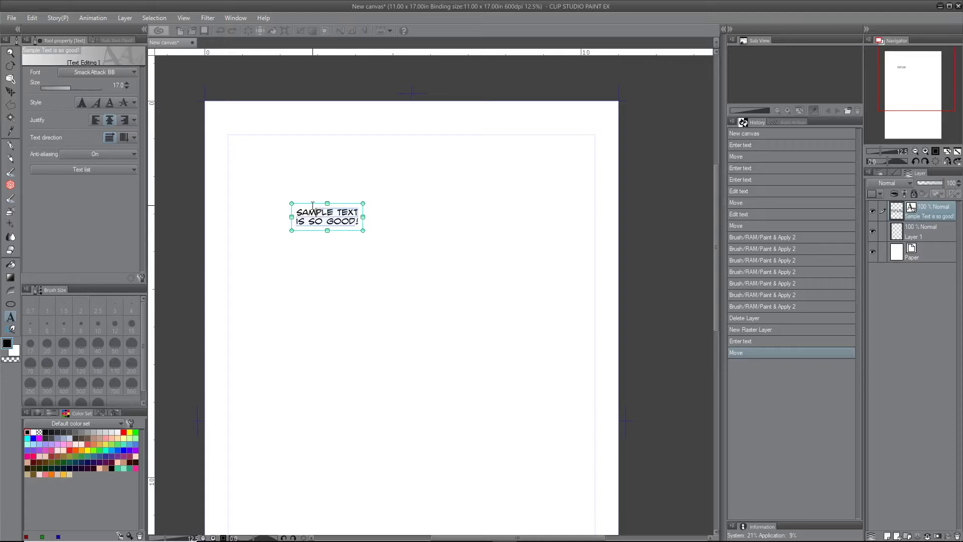
drag(297, 212, 359, 221)
drag(70, 86, 77, 87)
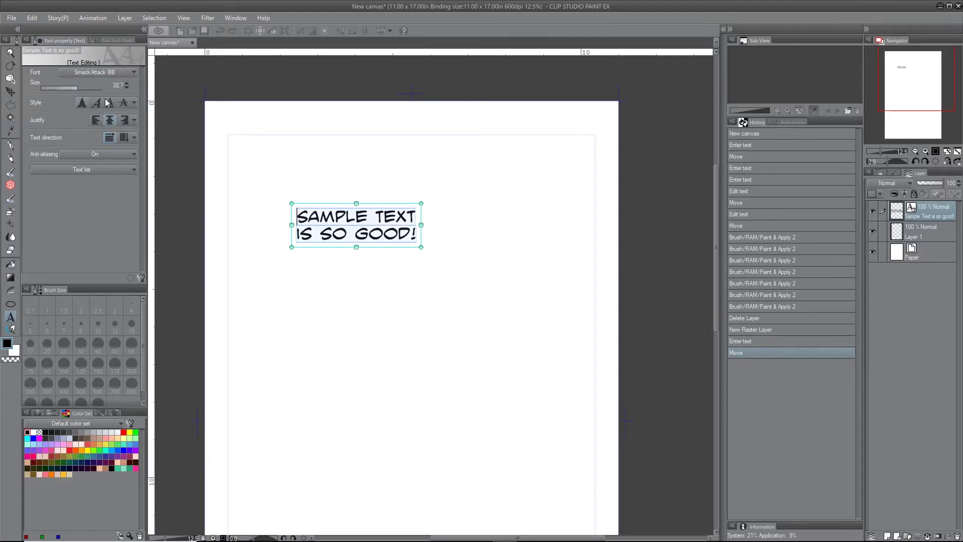
click(82, 104)
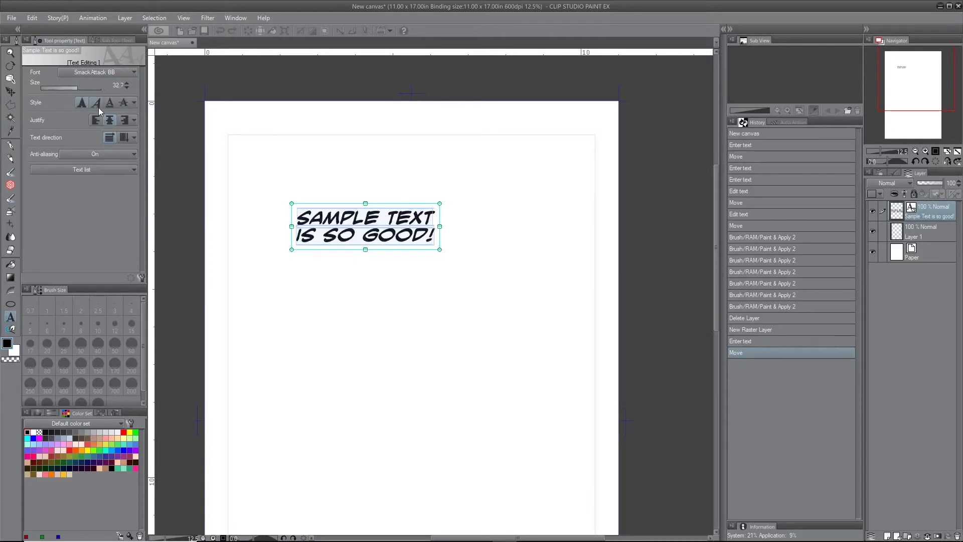
click(84, 103)
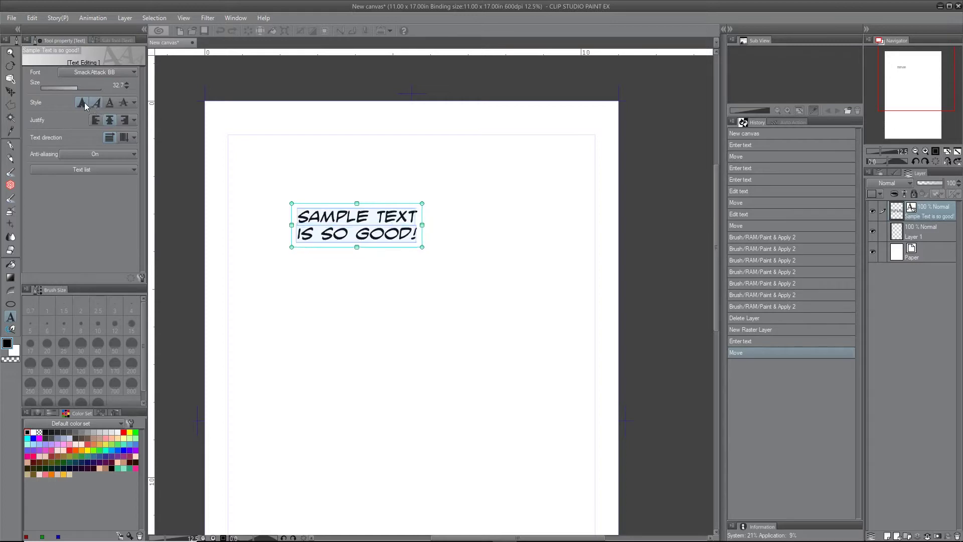
click(88, 104)
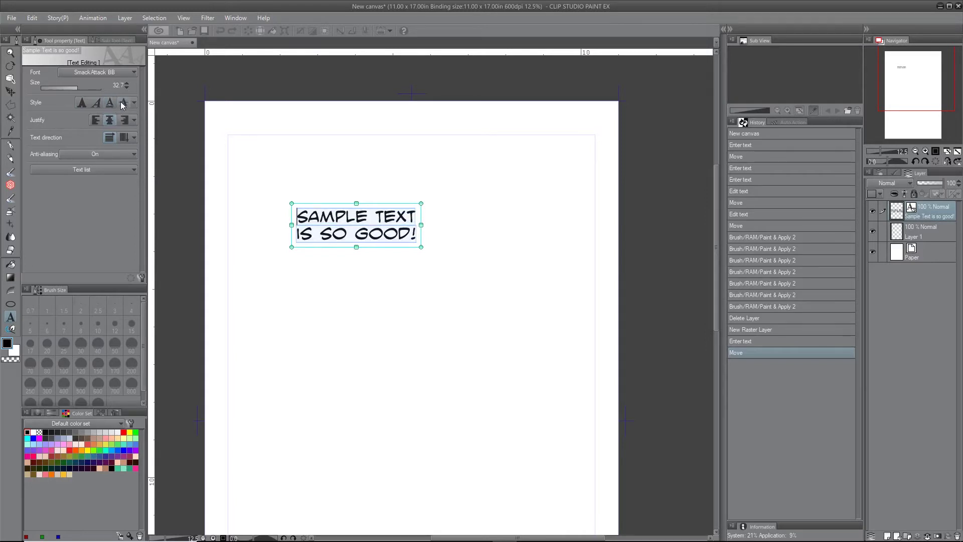
click(134, 103)
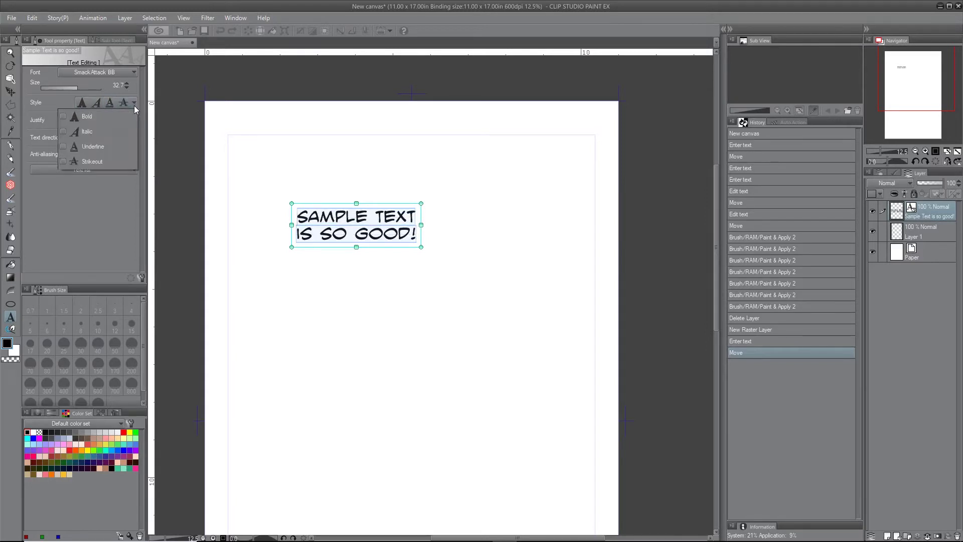
click(134, 105)
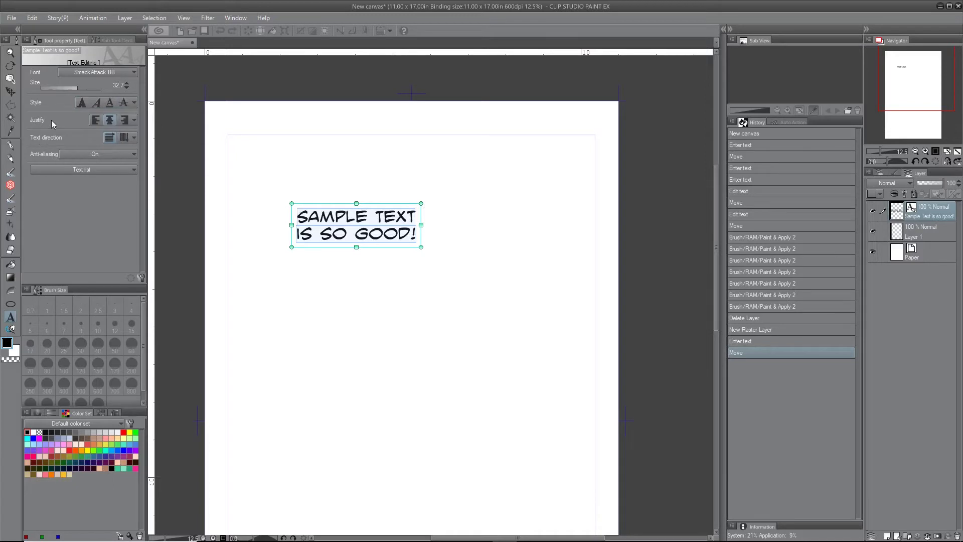
click(95, 122)
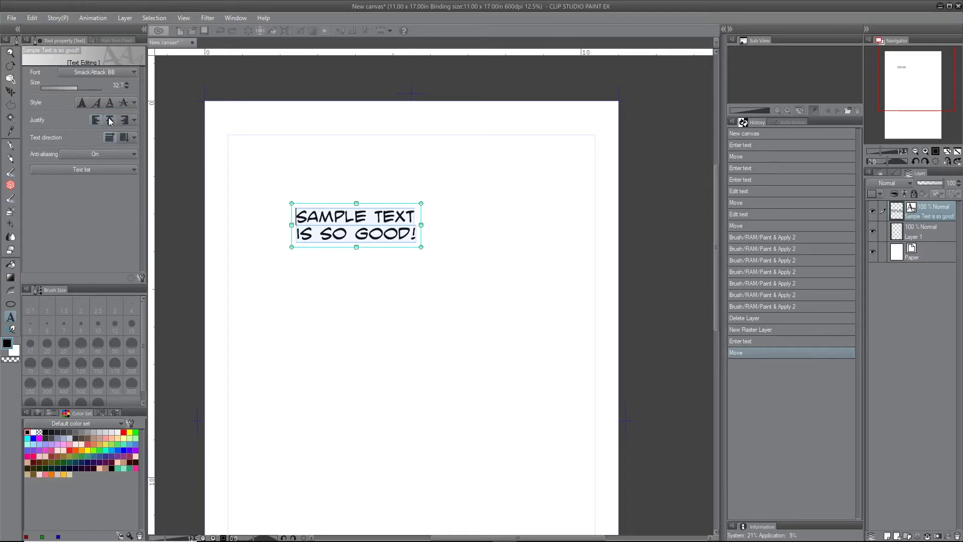
click(110, 120)
click(124, 122)
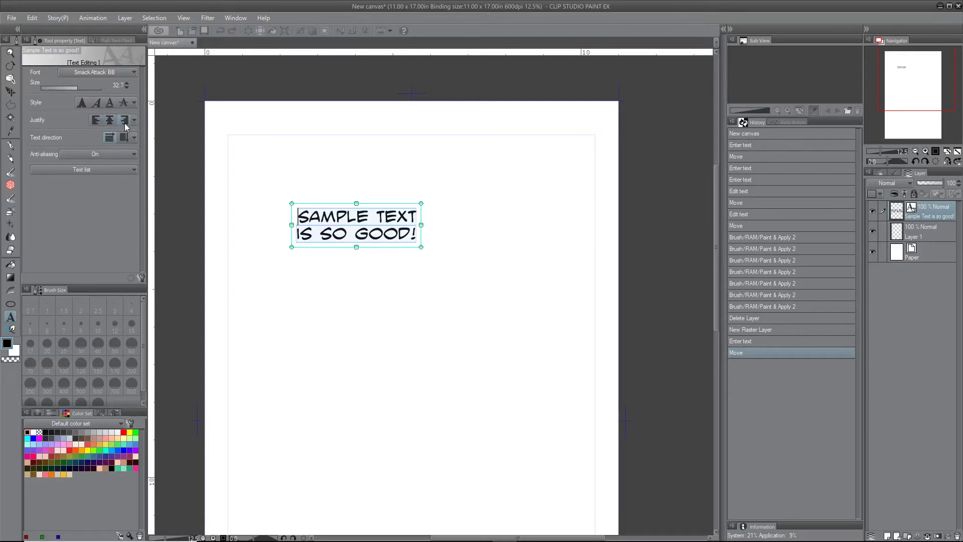
click(122, 119)
click(134, 120)
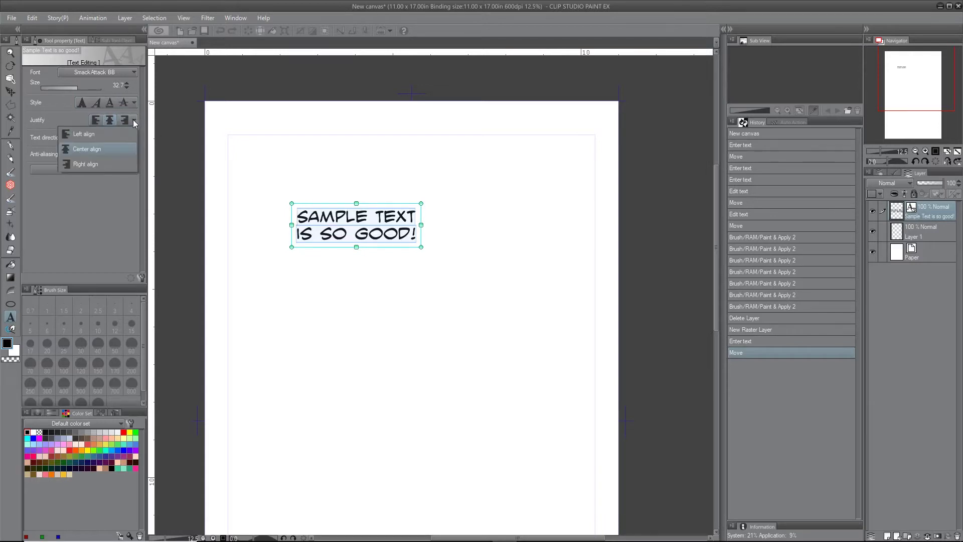
click(128, 125)
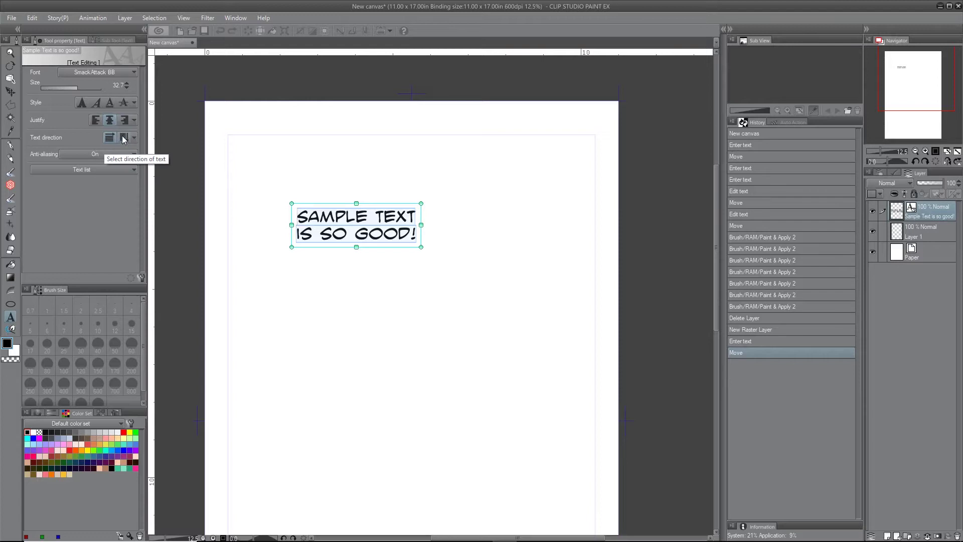
click(123, 139)
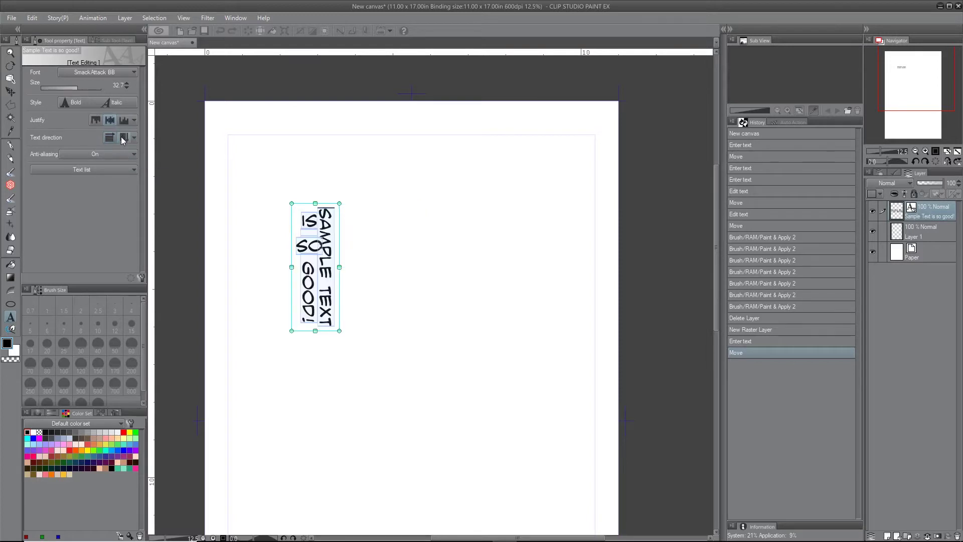
click(110, 138)
click(122, 136)
click(110, 138)
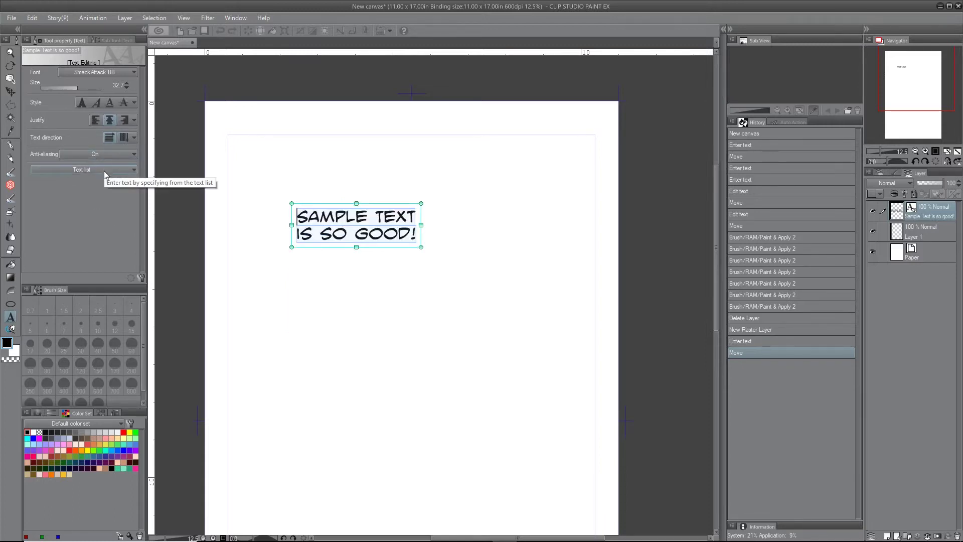
Browse the special-character grid's Unicode categories without inserting any character.
click(126, 170)
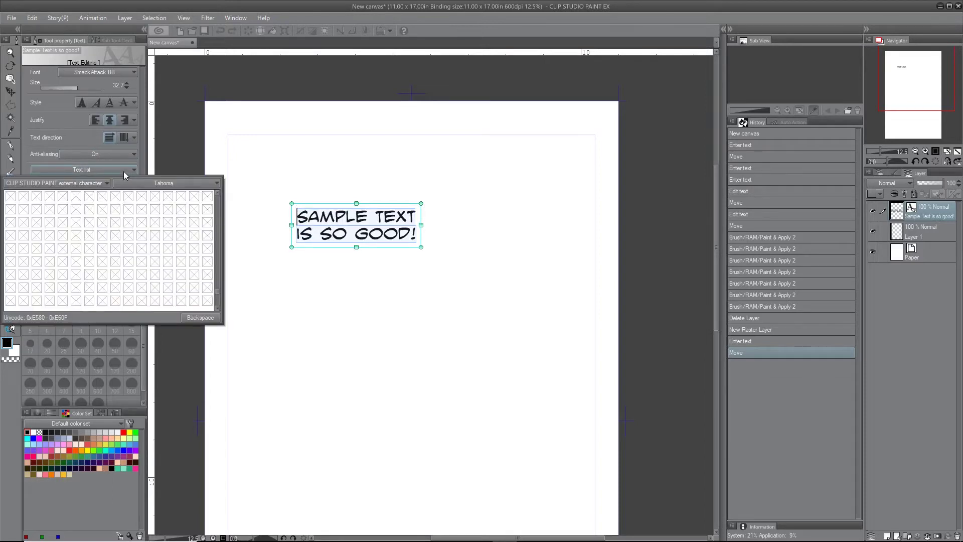
click(123, 171)
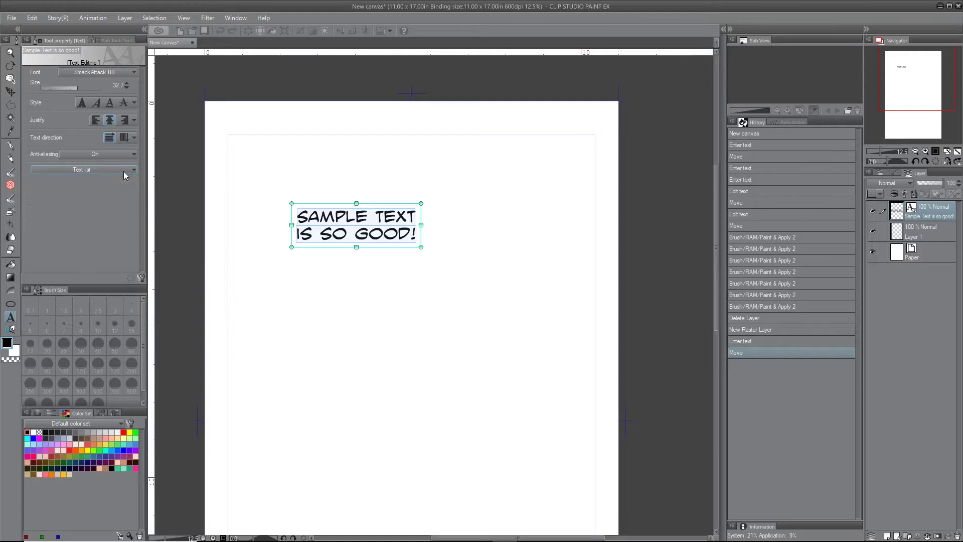
click(123, 171)
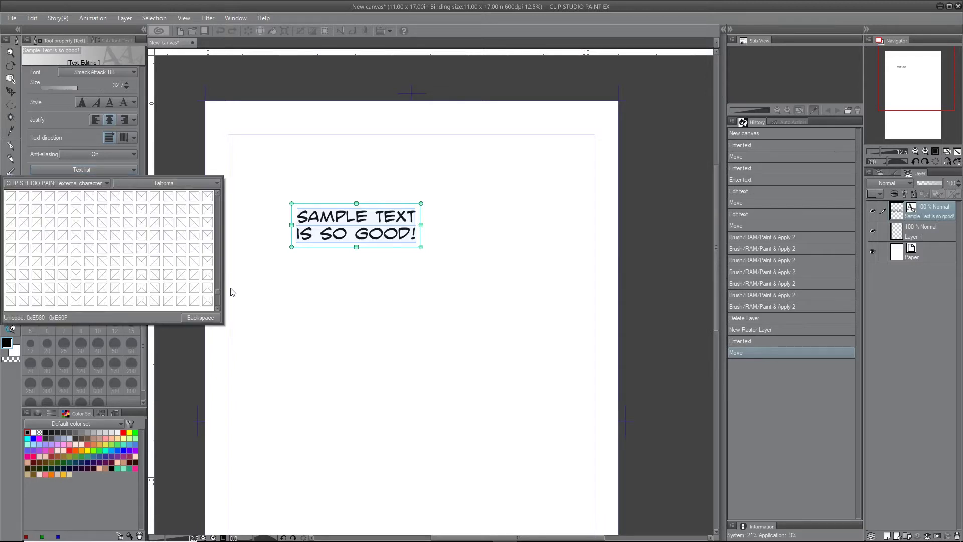
drag(219, 291, 226, 194)
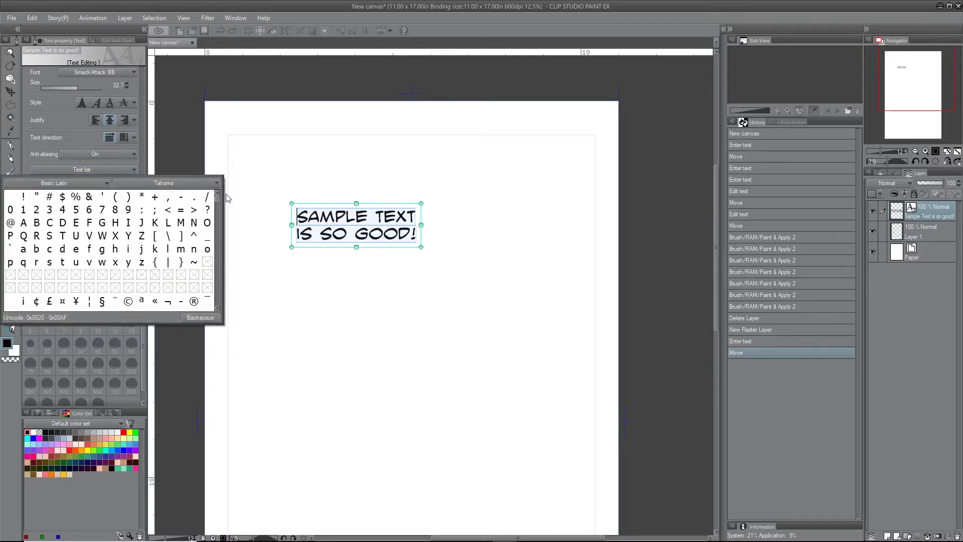
scroll(222, 310, down, 7)
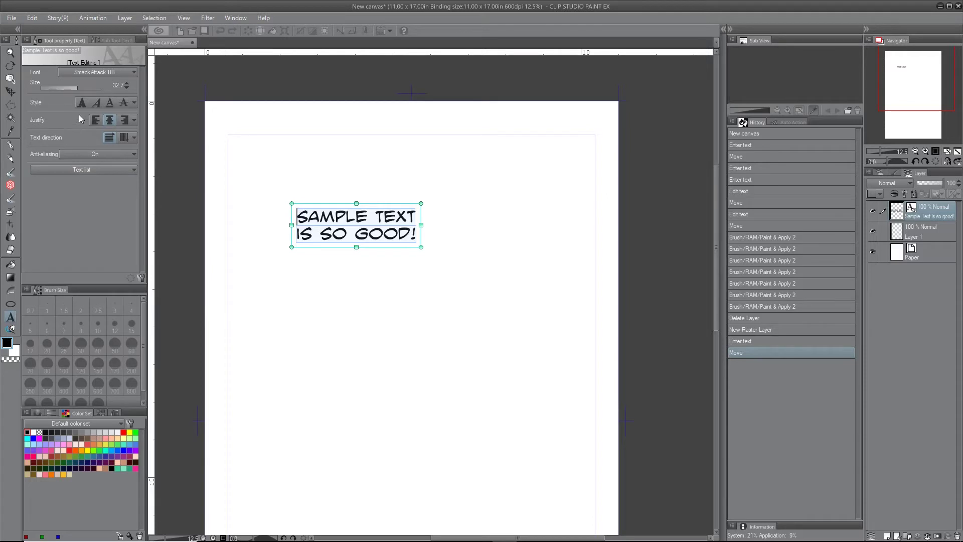
Commit the caption and bring up the Text and Balloon sub tools, briefly viewing Flash.
click(10, 78)
click(10, 319)
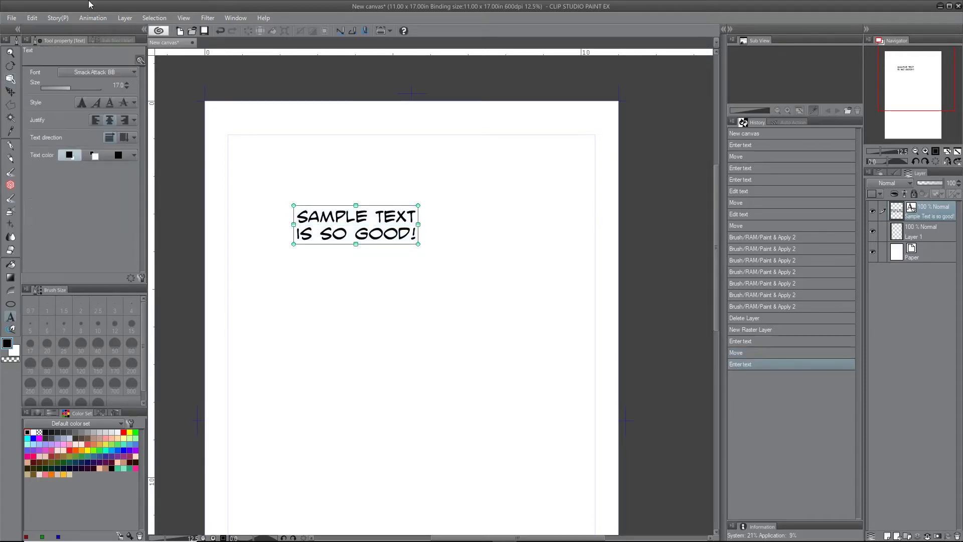
click(112, 41)
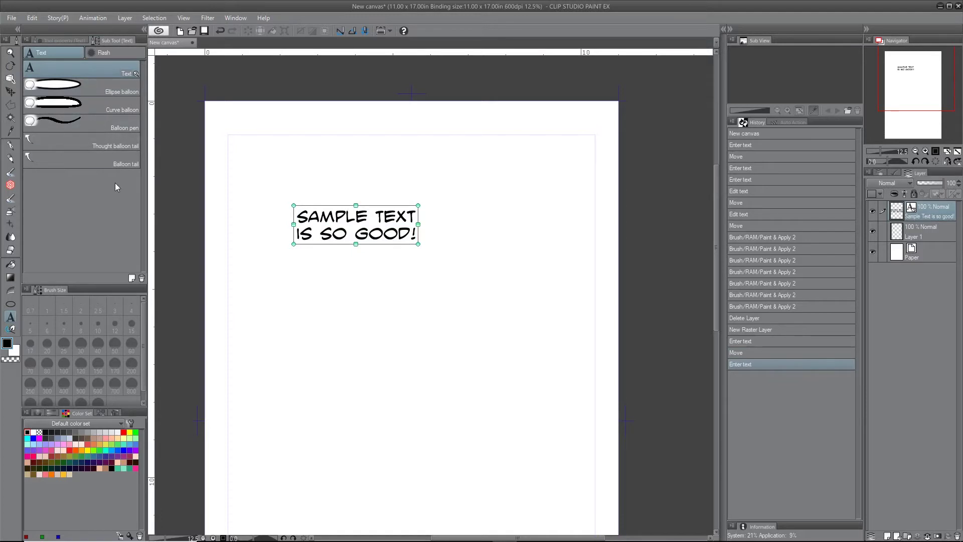
click(109, 55)
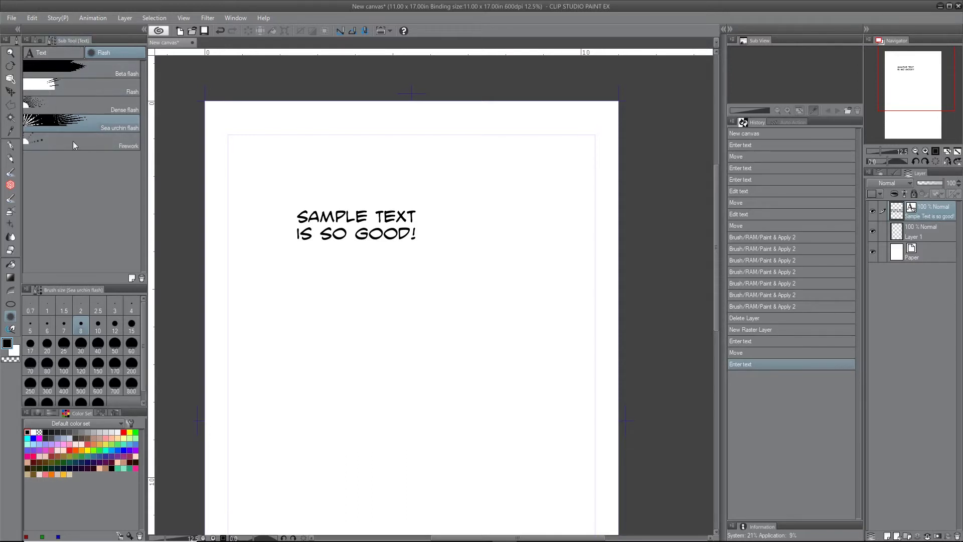
click(63, 54)
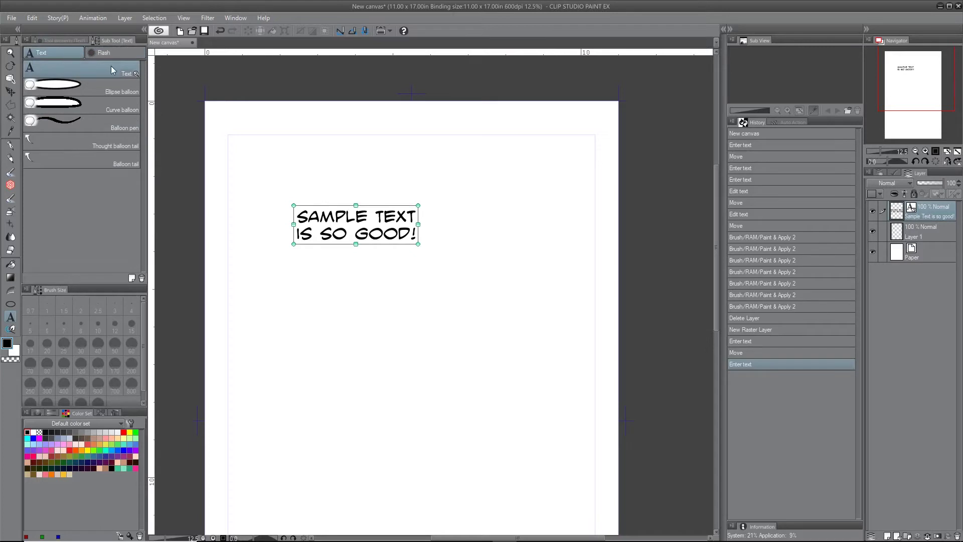
Draw an ellipse balloon around the caption with a 22.2 outline, redrawing it after undo.
click(101, 90)
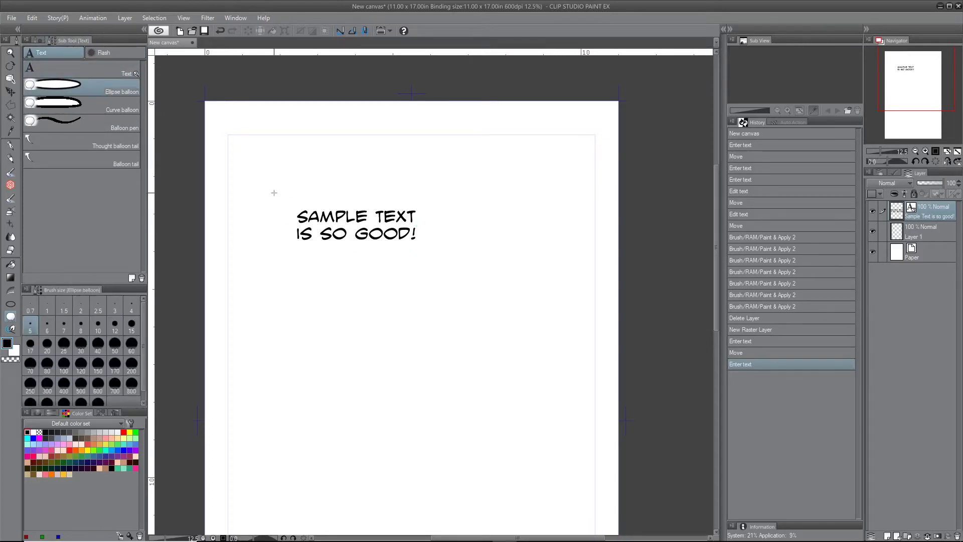
drag(274, 192, 445, 262)
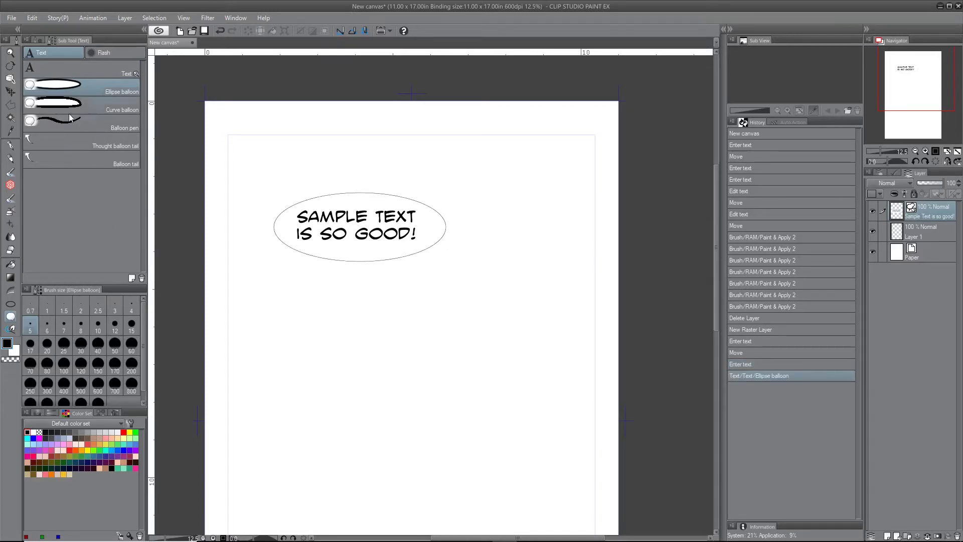
click(35, 39)
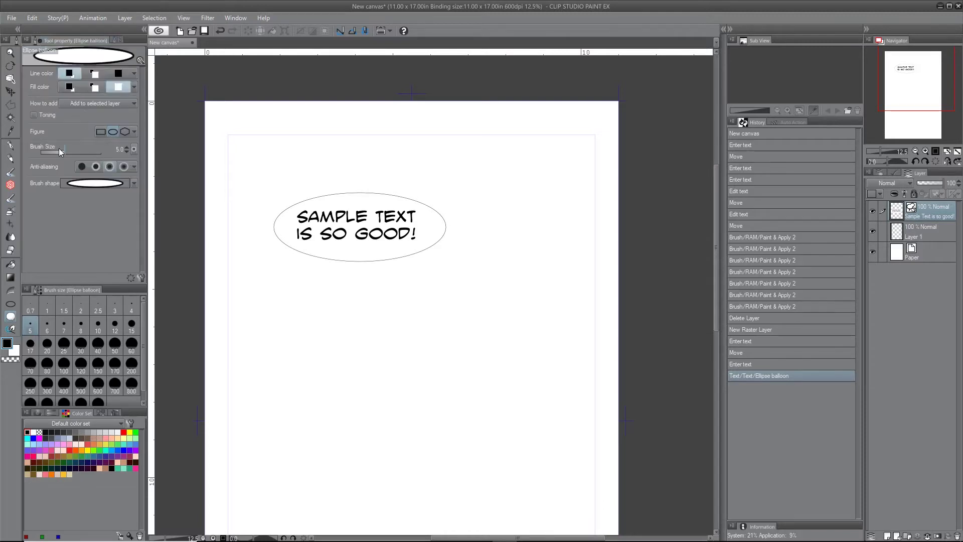
drag(64, 149, 72, 149)
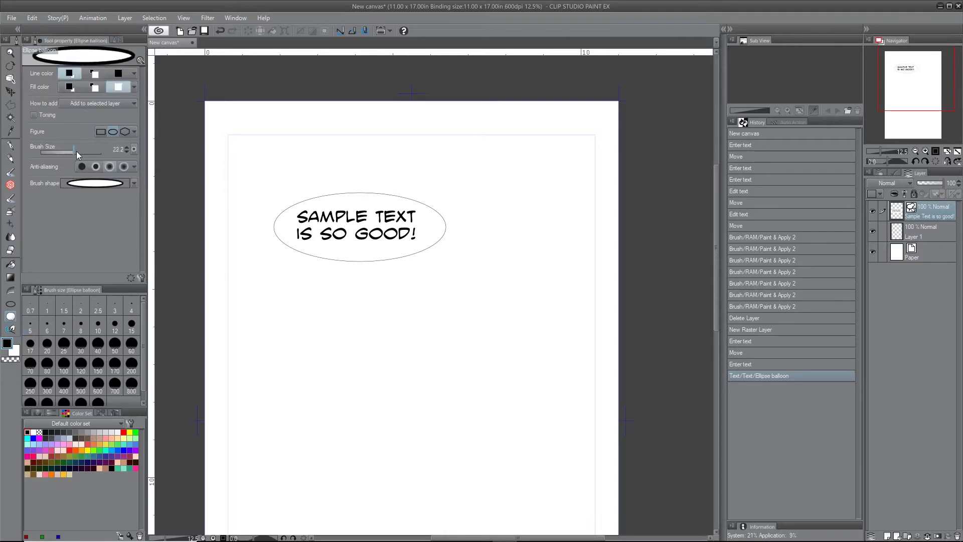
key(ctrl+z)
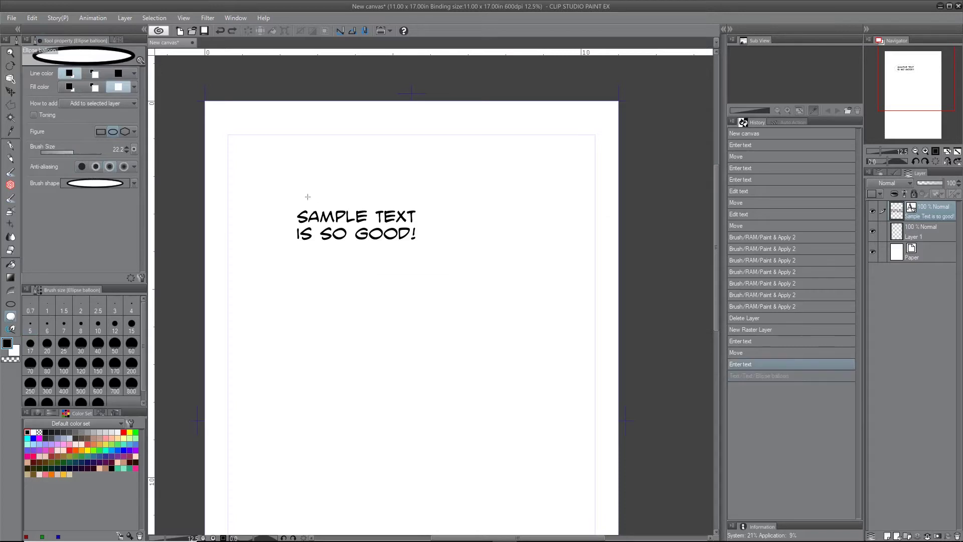
mouse_move(280, 191)
mouse_down()
mouse_move(450, 271)
mouse_move(446, 263)
mouse_up()
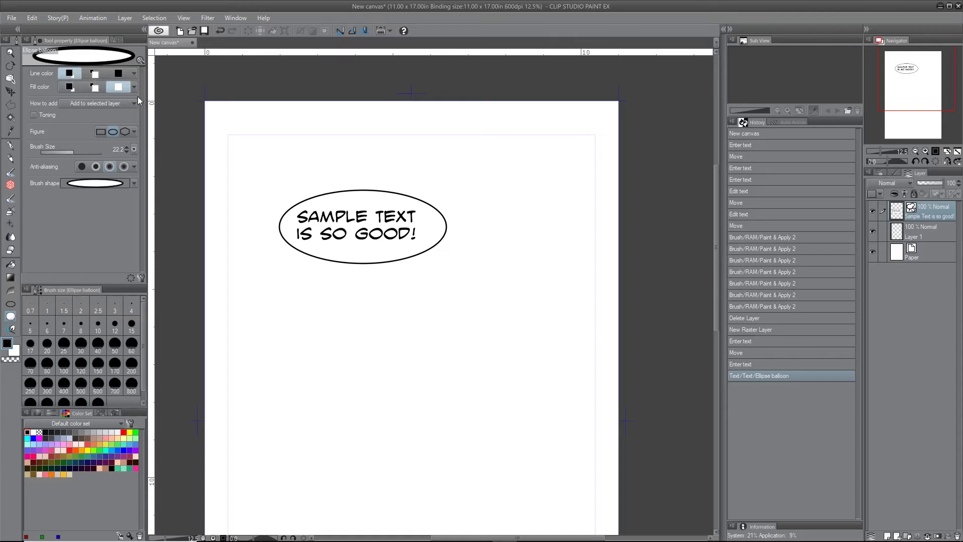
Review the balloon's How to add and Figure options, keeping the ellipse shape.
click(92, 104)
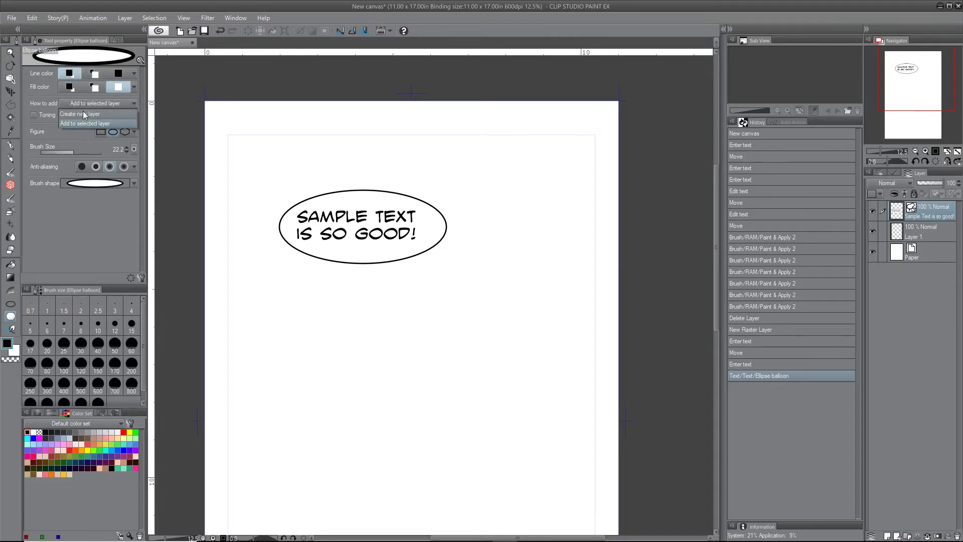
click(81, 106)
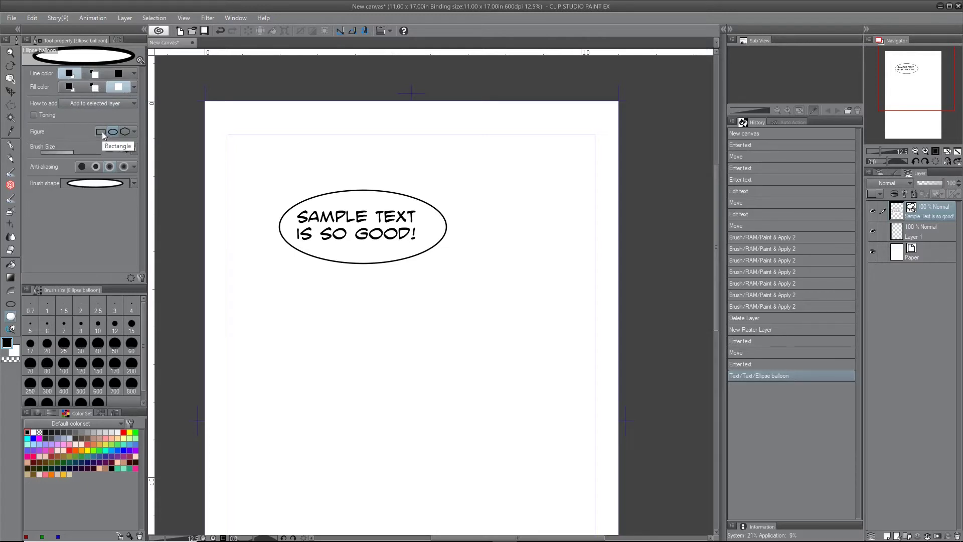
click(133, 132)
click(134, 131)
click(101, 132)
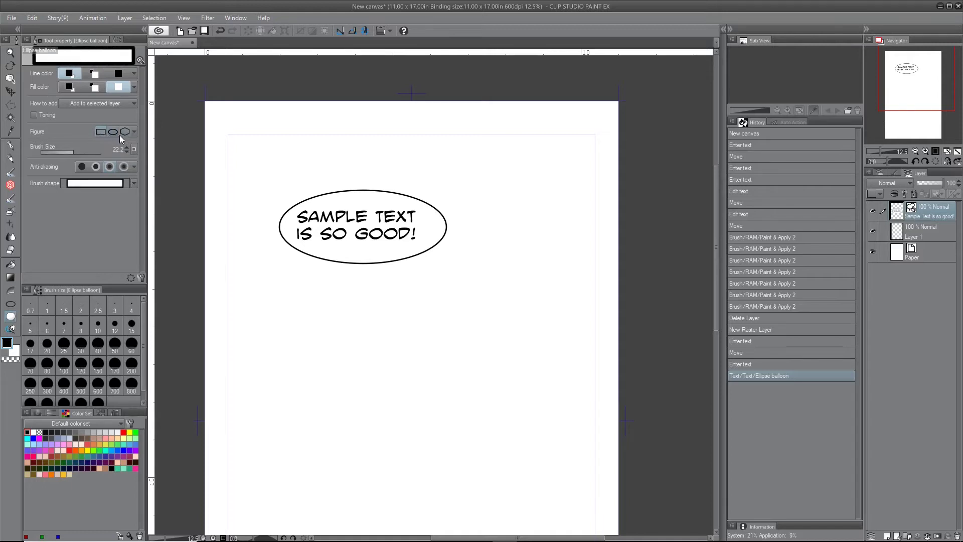
click(118, 133)
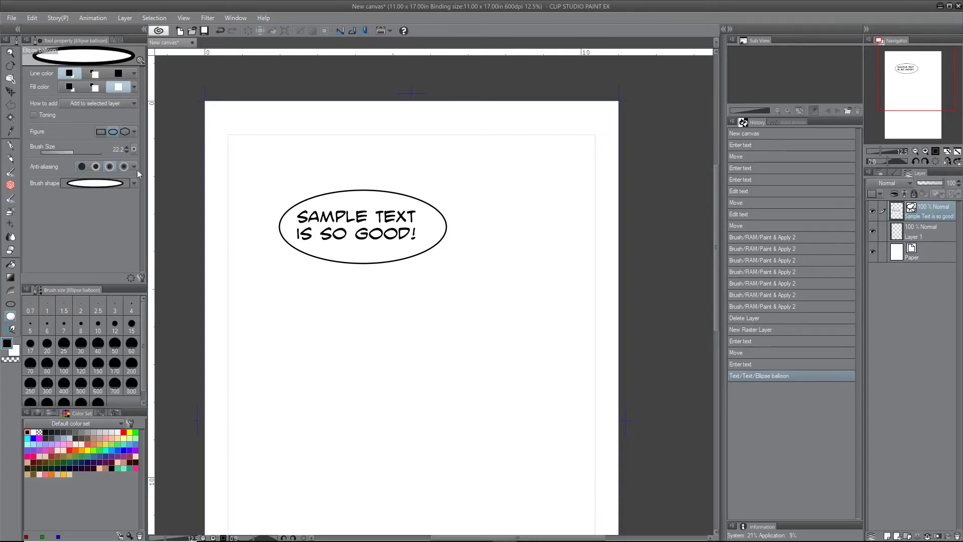
Undo the ellipse balloon and switch to the Curve balloon tool.
click(113, 39)
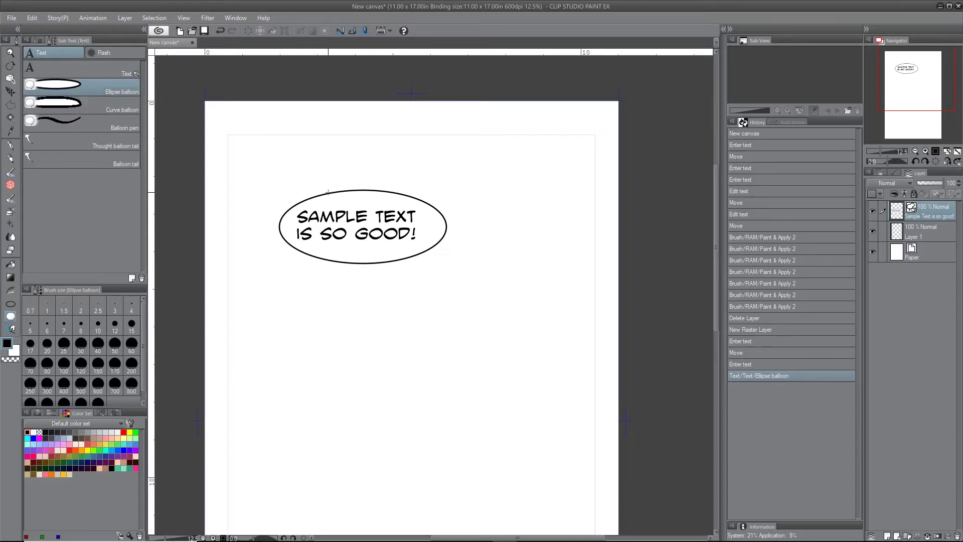
key(ctrl+z)
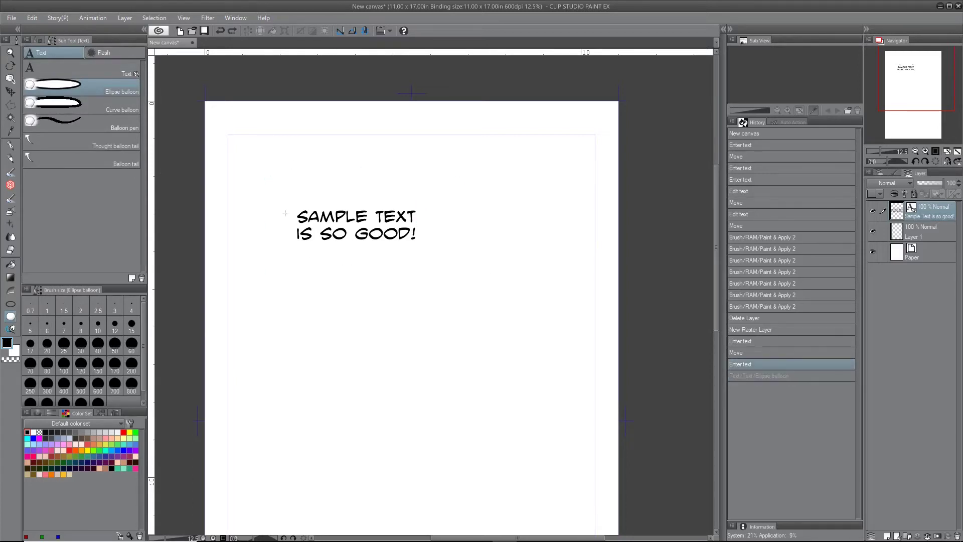
click(92, 103)
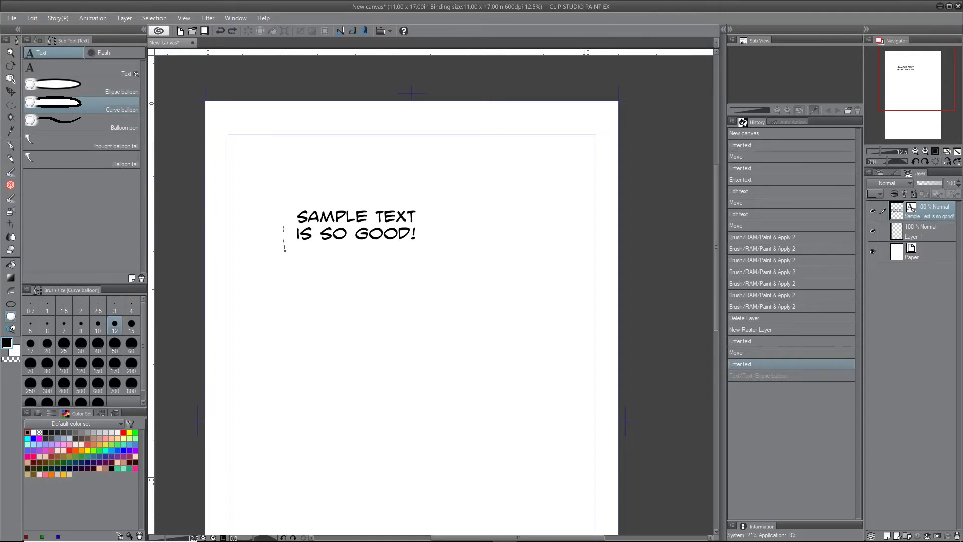
drag(283, 228, 284, 194)
click(433, 195)
click(436, 251)
double_click(285, 252)
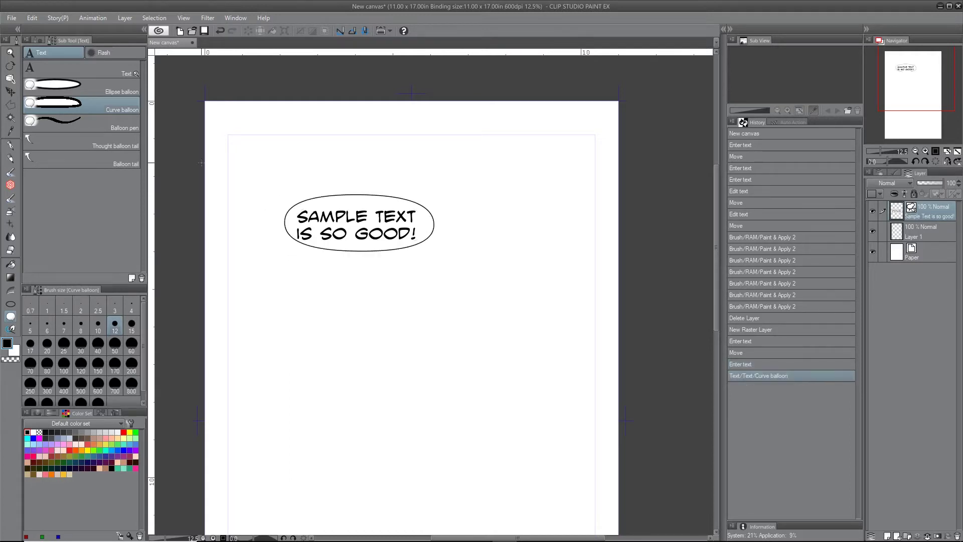
click(39, 40)
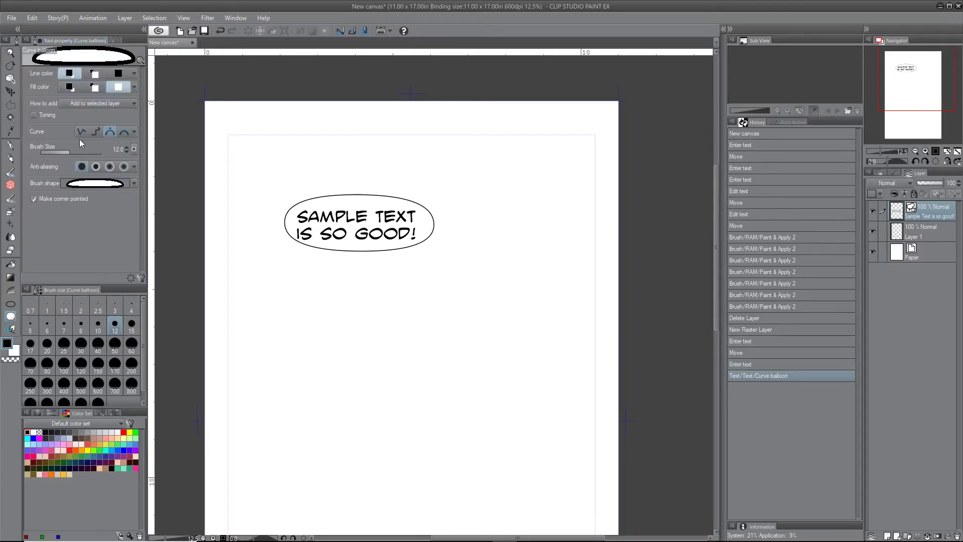
click(124, 131)
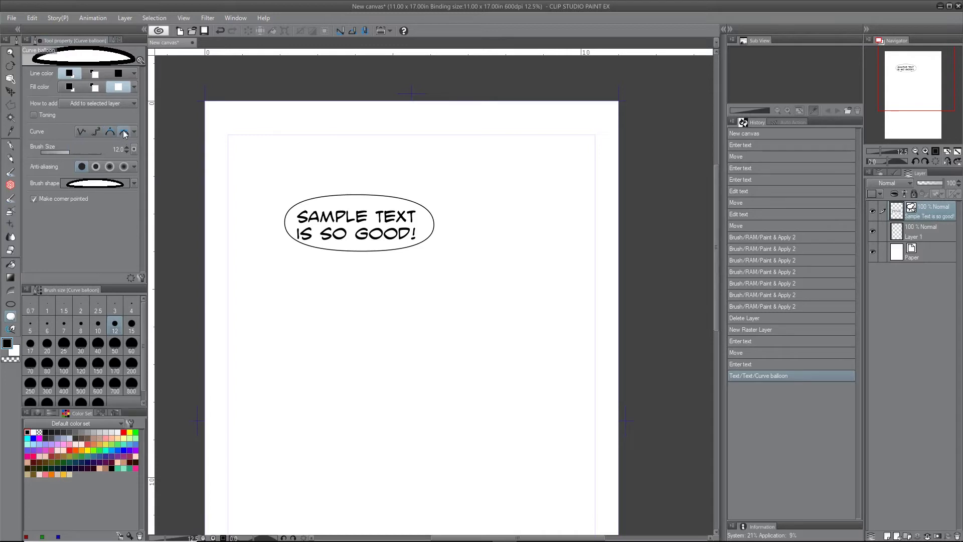
click(290, 168)
drag(396, 165, 458, 263)
drag(409, 281, 260, 221)
drag(264, 186, 273, 170)
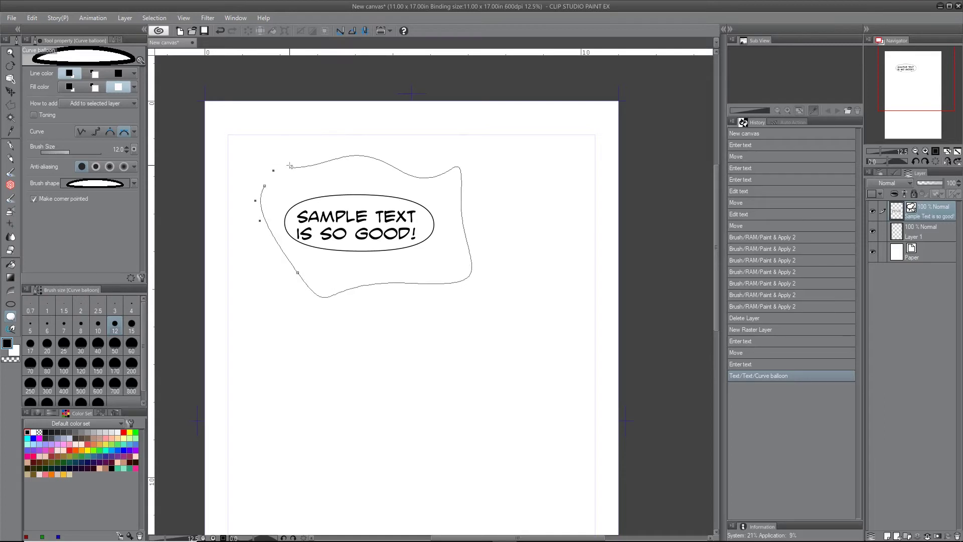
click(291, 166)
key(ctrl+z)
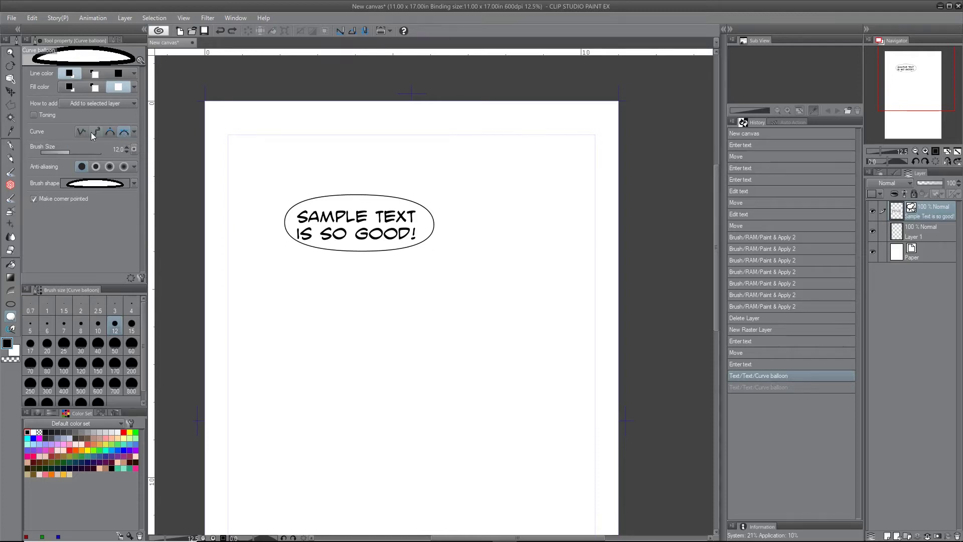
click(110, 134)
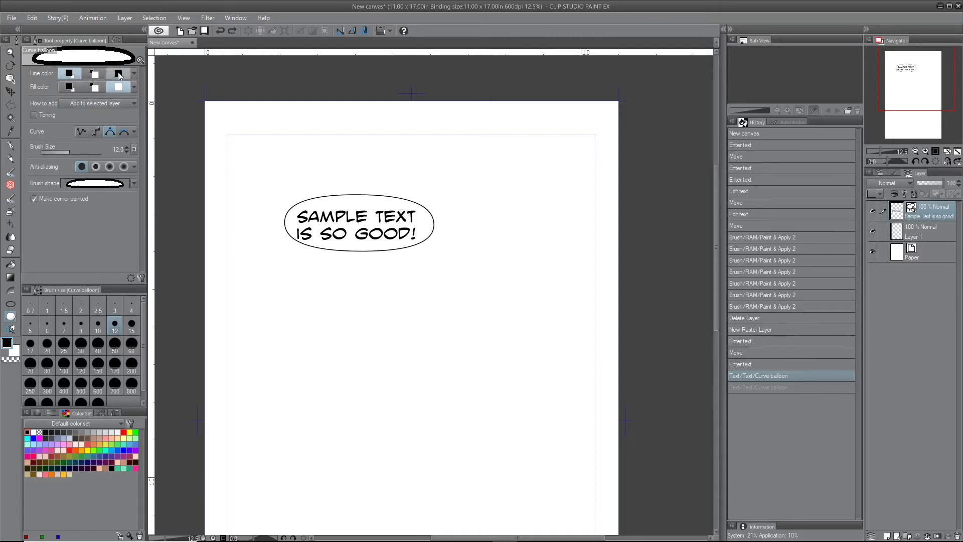
click(113, 39)
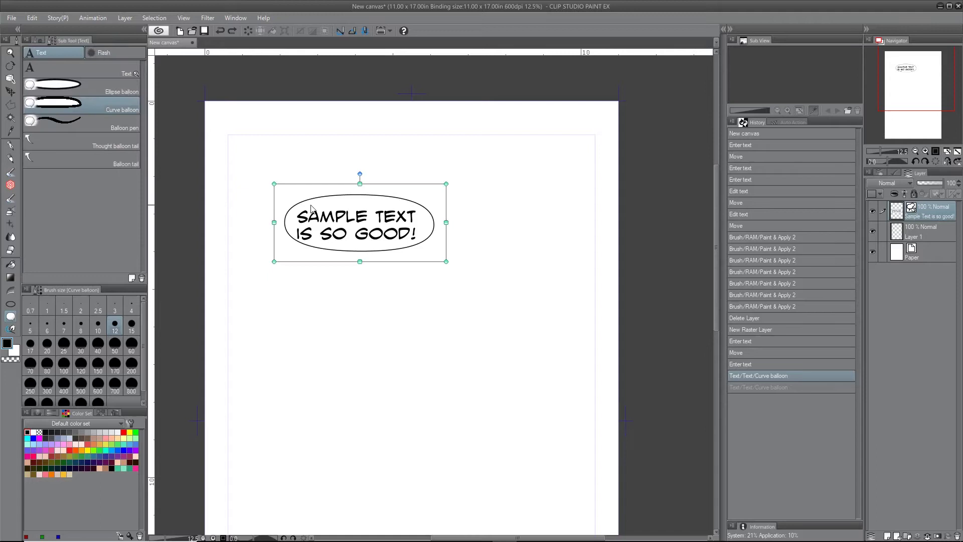
key(ctrl+z)
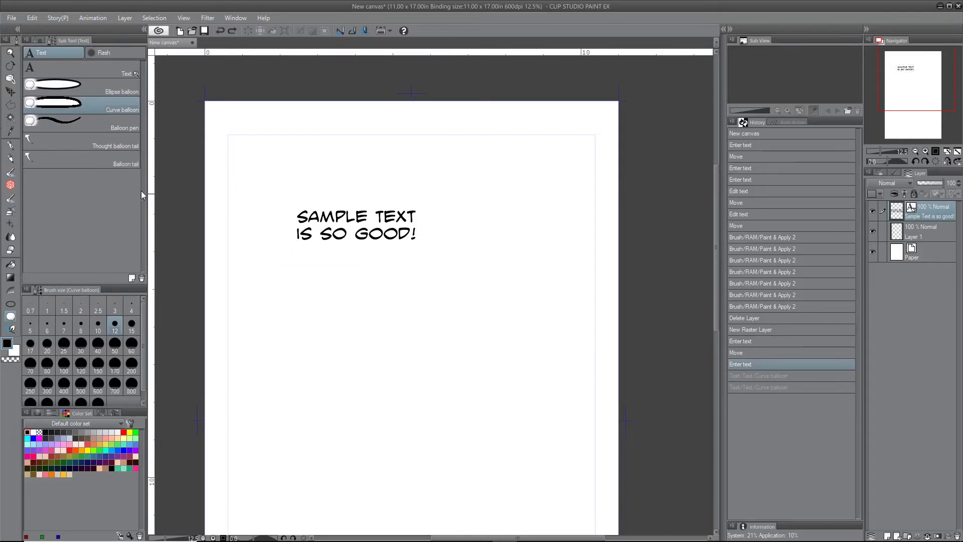
Set the Balloon pen brush size to 8.3 and undo a test outline.
click(74, 122)
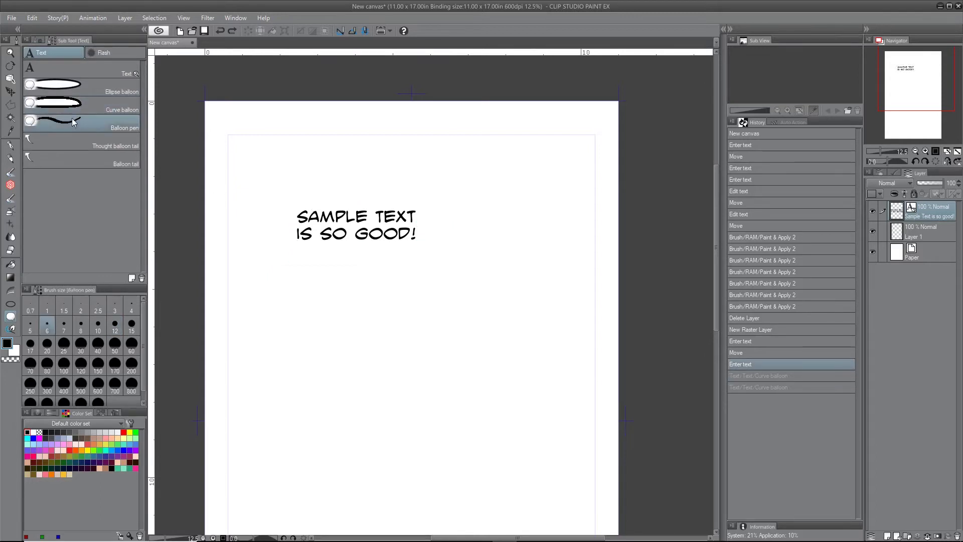
click(38, 39)
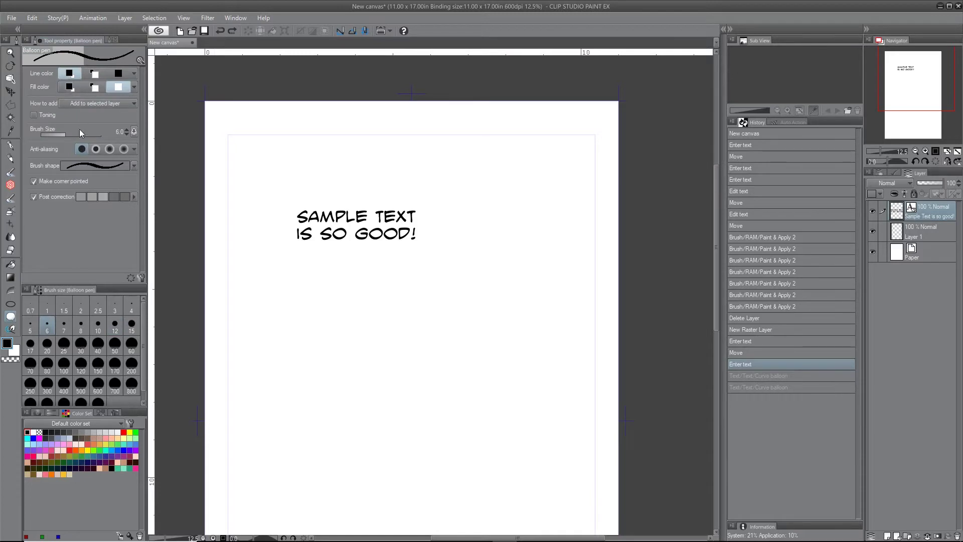
drag(64, 133, 68, 133)
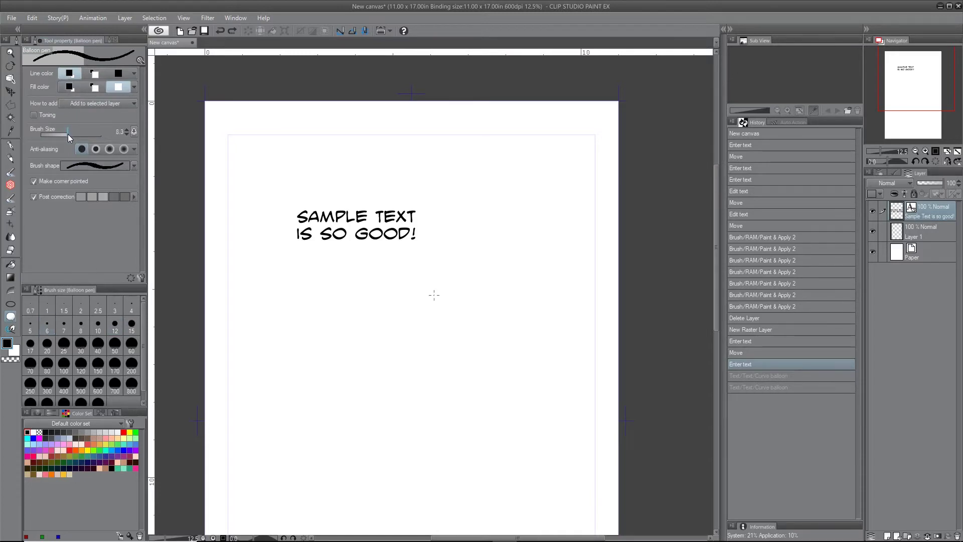
mouse_move(310, 249)
mouse_down()
mouse_move(283, 242)
mouse_move(296, 200)
mouse_move(411, 195)
mouse_move(434, 206)
mouse_move(428, 241)
mouse_move(414, 253)
mouse_move(315, 249)
mouse_up()
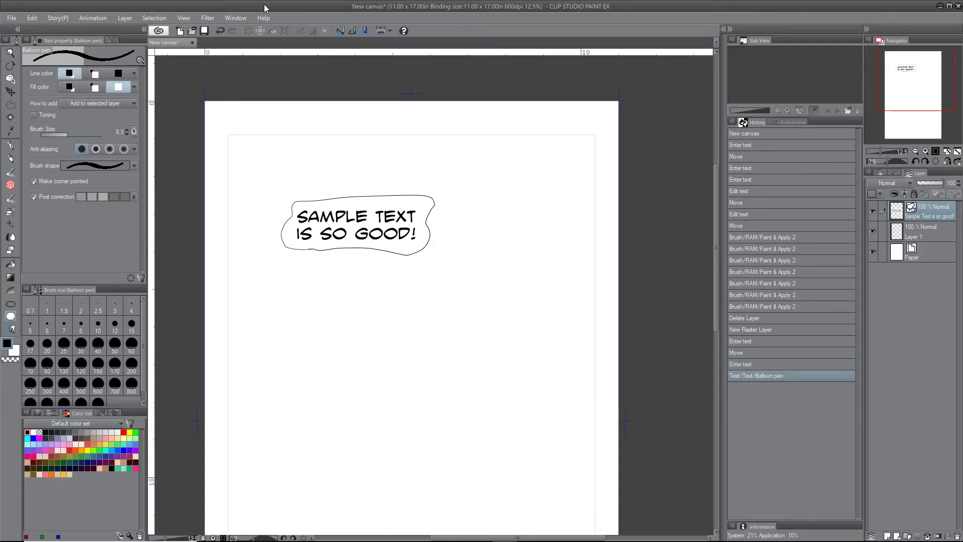
key(ctrl+z)
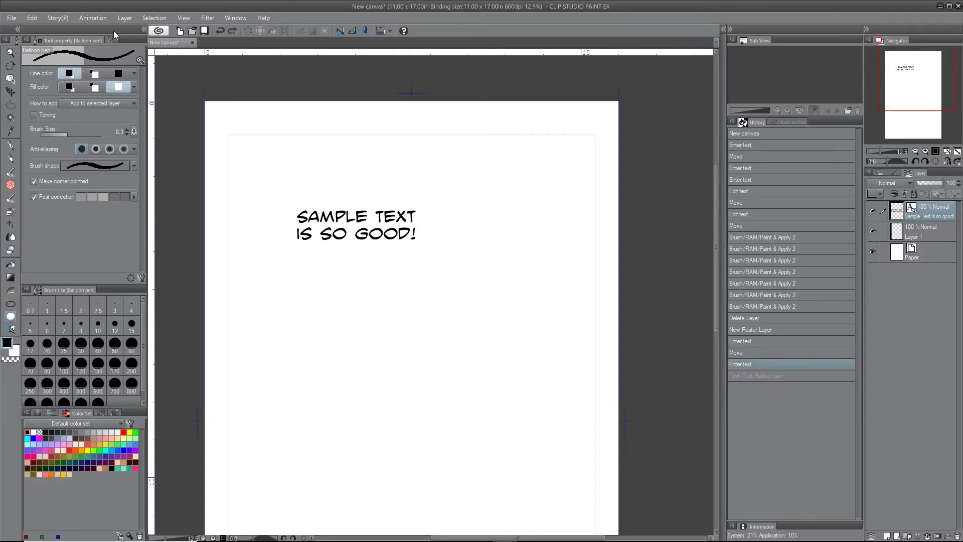
Check the Balloon pen's brush shape list, keeping the Pen shape.
click(107, 39)
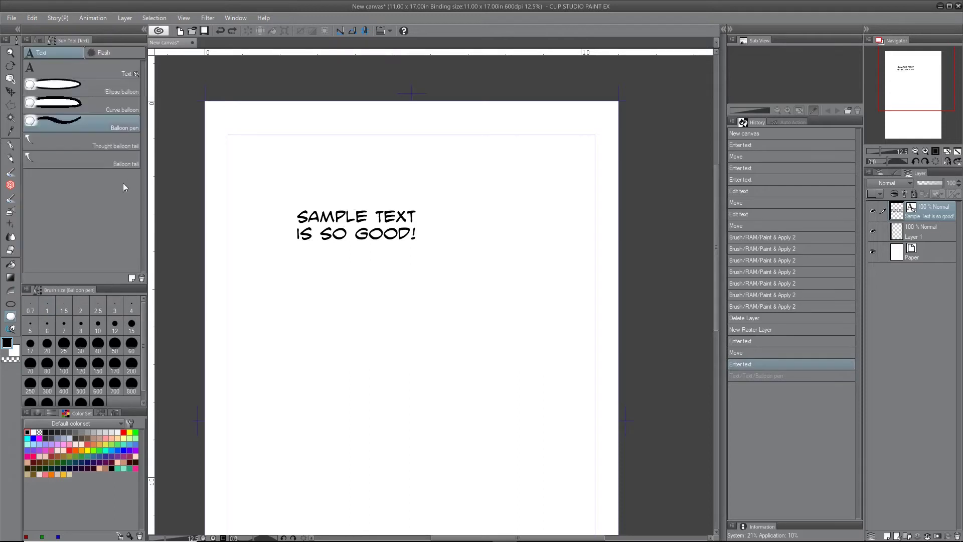
click(36, 39)
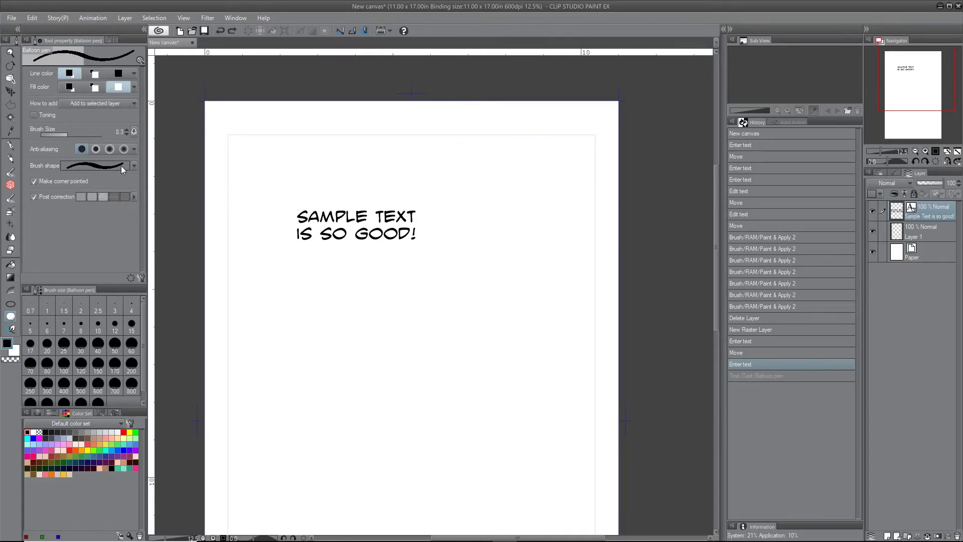
click(134, 167)
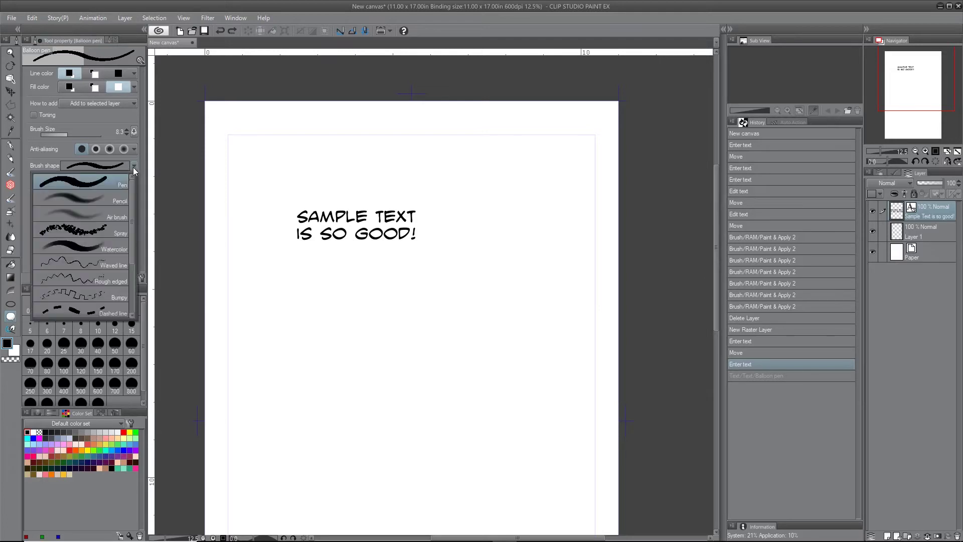
scroll(135, 263, down, 1)
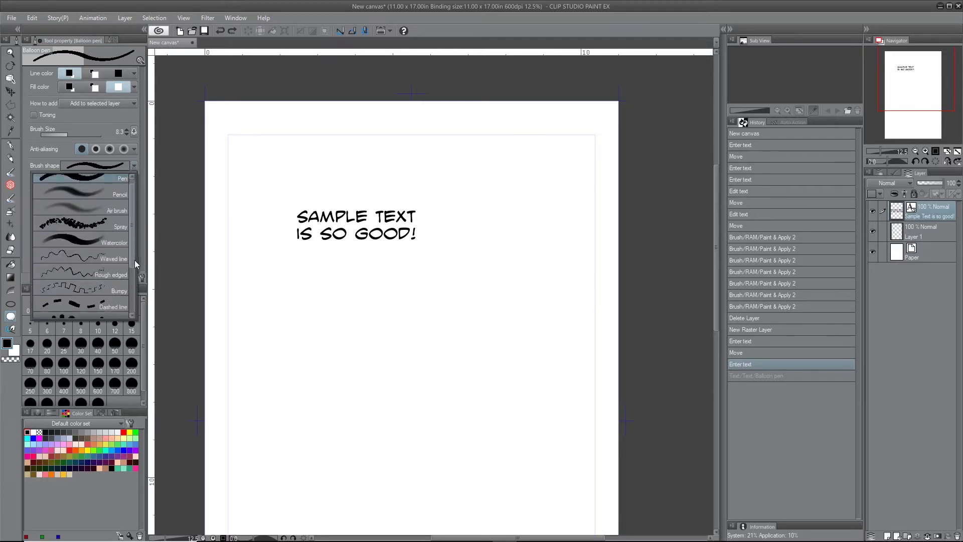
scroll(135, 264, down, 3)
click(133, 166)
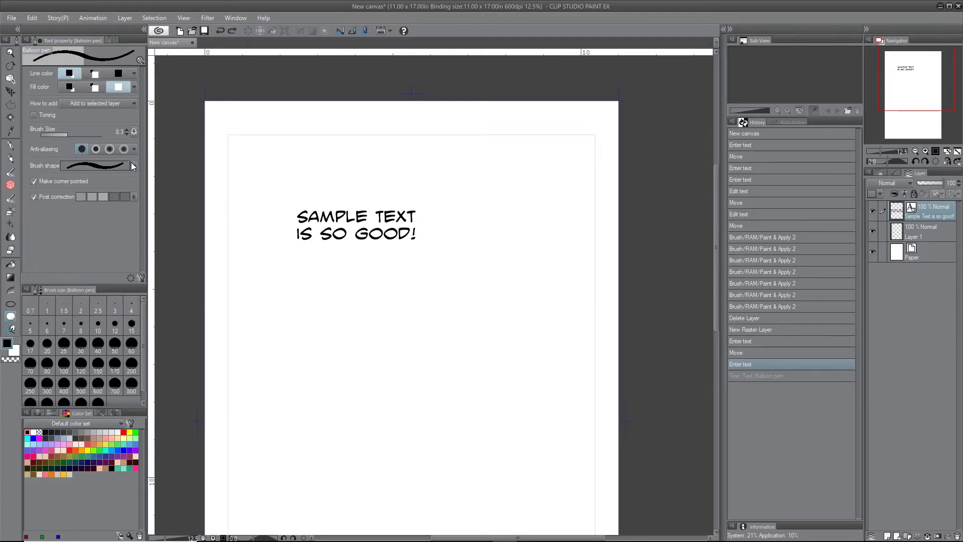
click(111, 38)
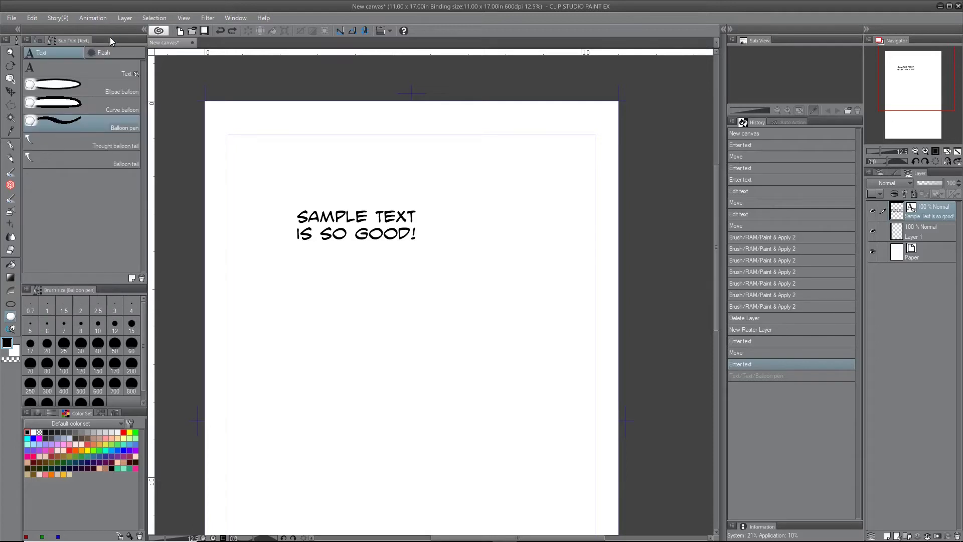
Set the Curve balloon brush size to 22.2.
click(108, 105)
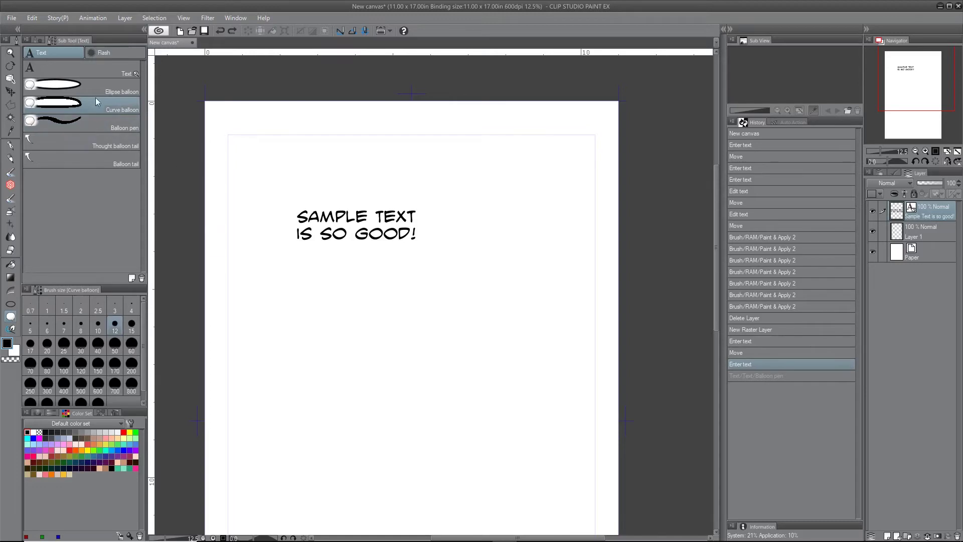
click(37, 40)
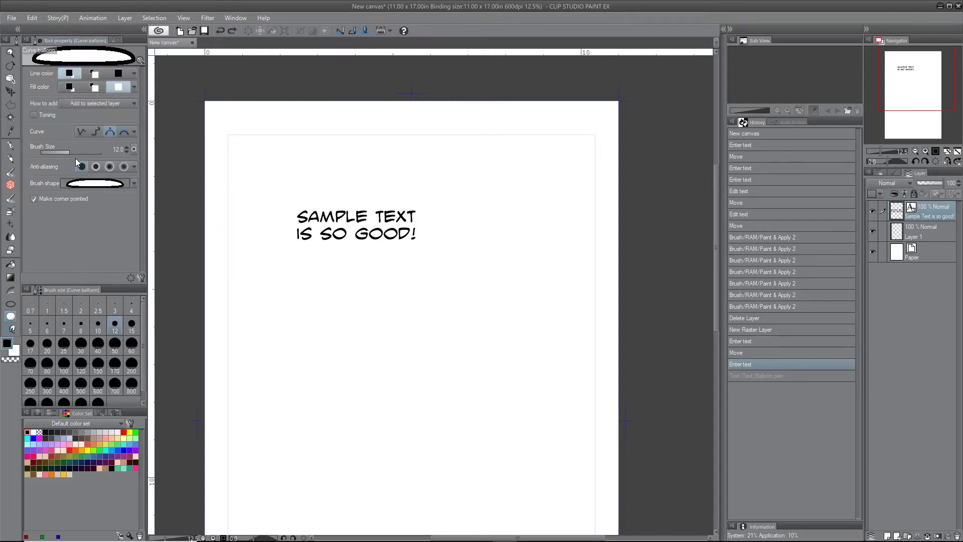
drag(72, 151, 74, 152)
click(113, 39)
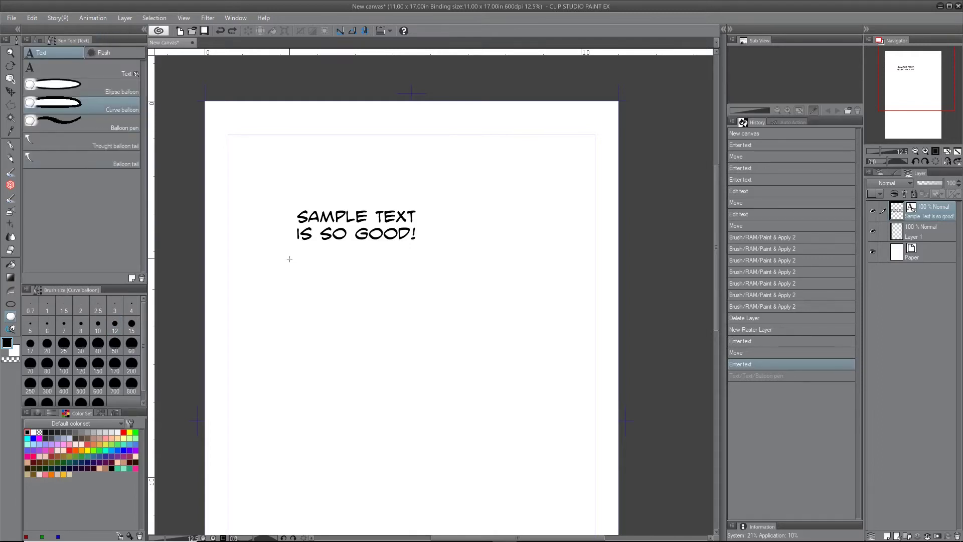
Draw a closed four-point curve balloon around the caption.
drag(285, 255, 284, 189)
click(434, 191)
click(434, 259)
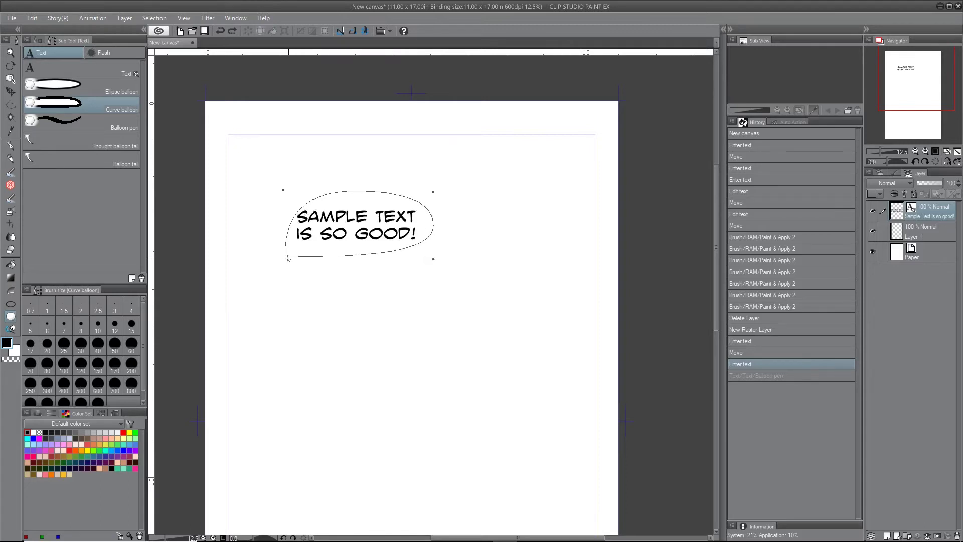
click(284, 256)
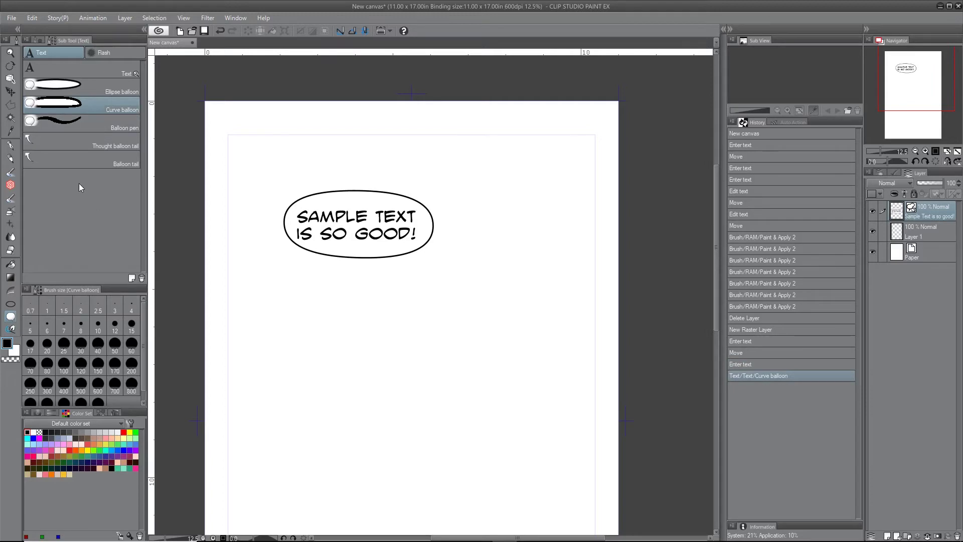
Widen the thought-balloon tail, testing and undoing straight tails along the way.
click(69, 140)
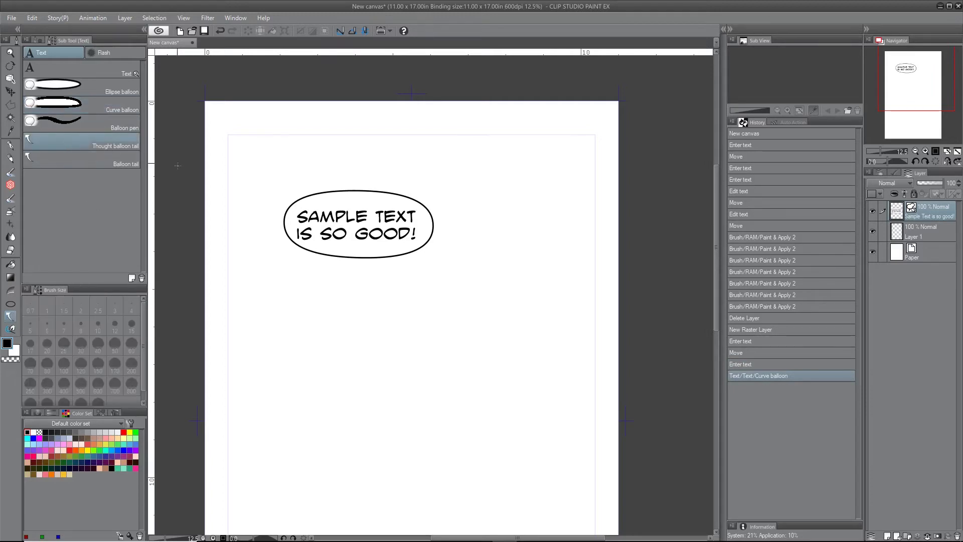
drag(331, 248, 261, 380)
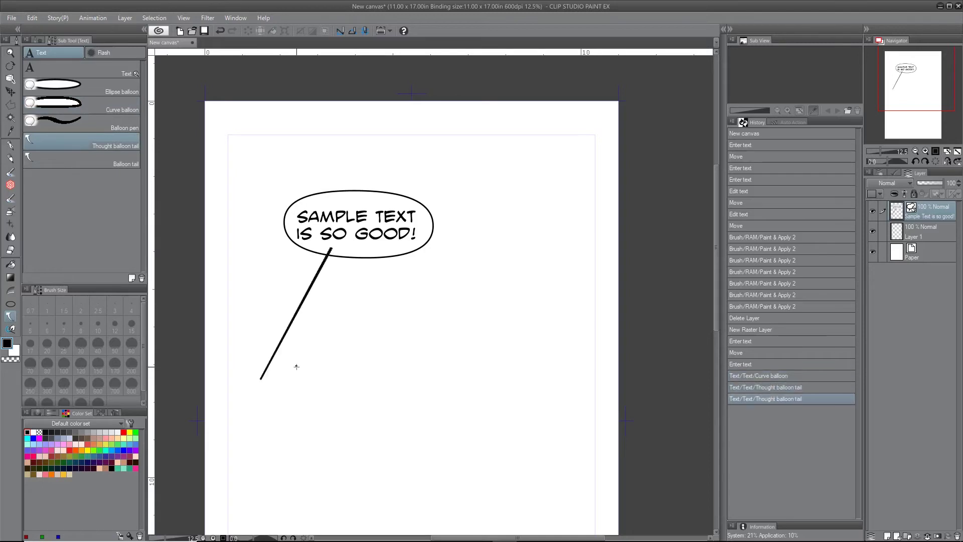
key(ctrl+z)
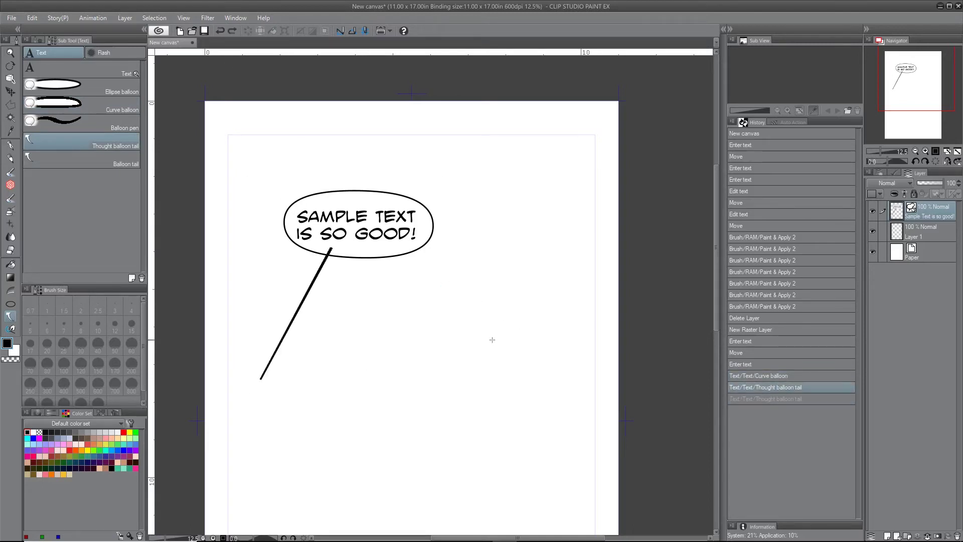
key(ctrl+z)
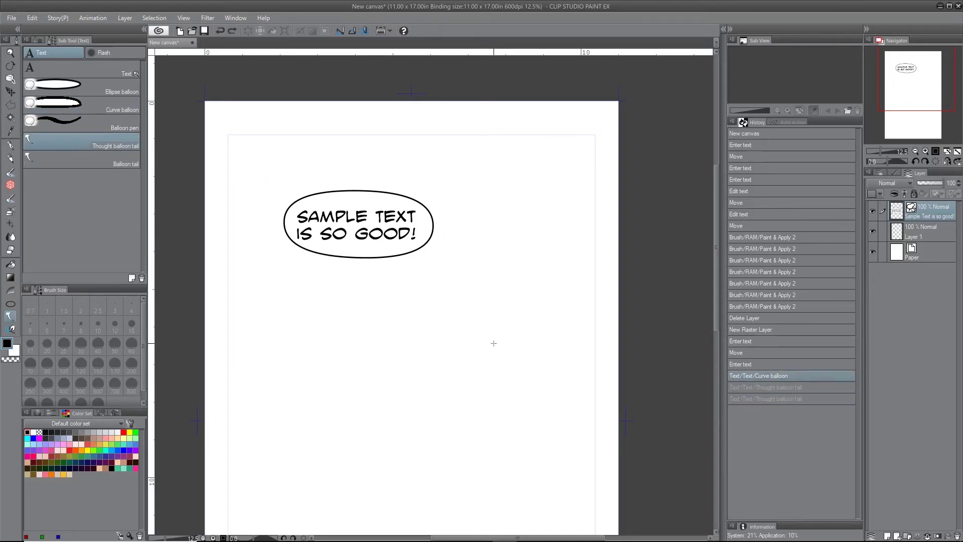
click(37, 38)
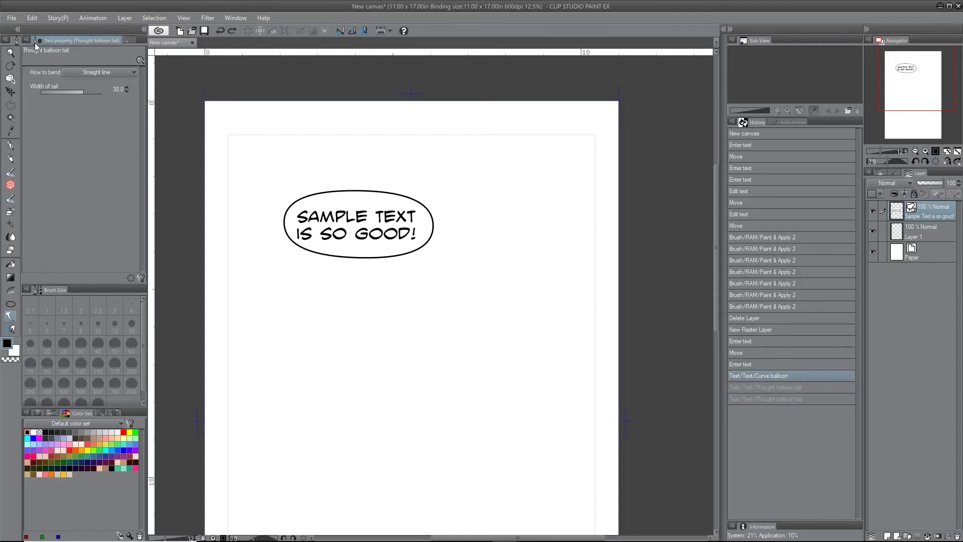
click(86, 89)
drag(324, 249, 295, 287)
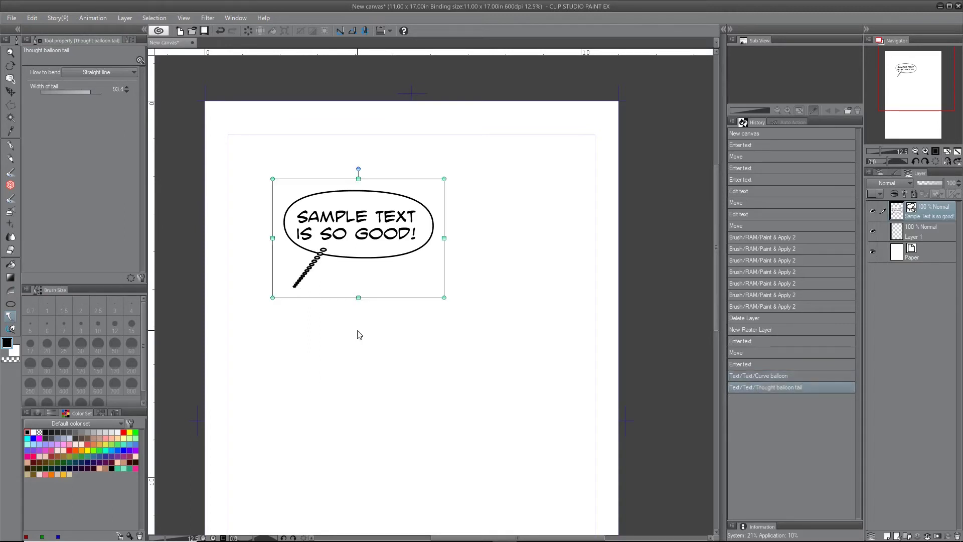
key(ctrl+z)
Set tail bending to Spline, then draw and undo a test spline tail.
click(108, 72)
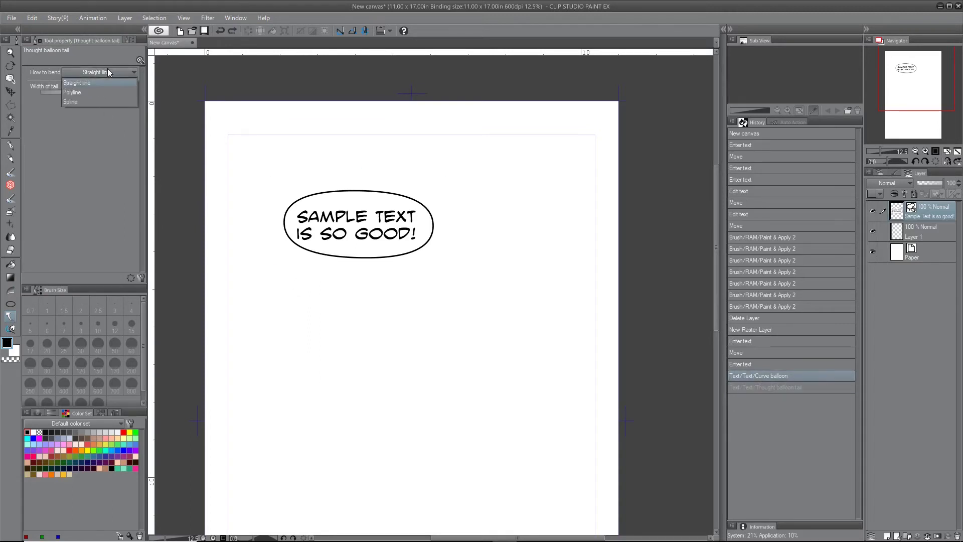
click(99, 100)
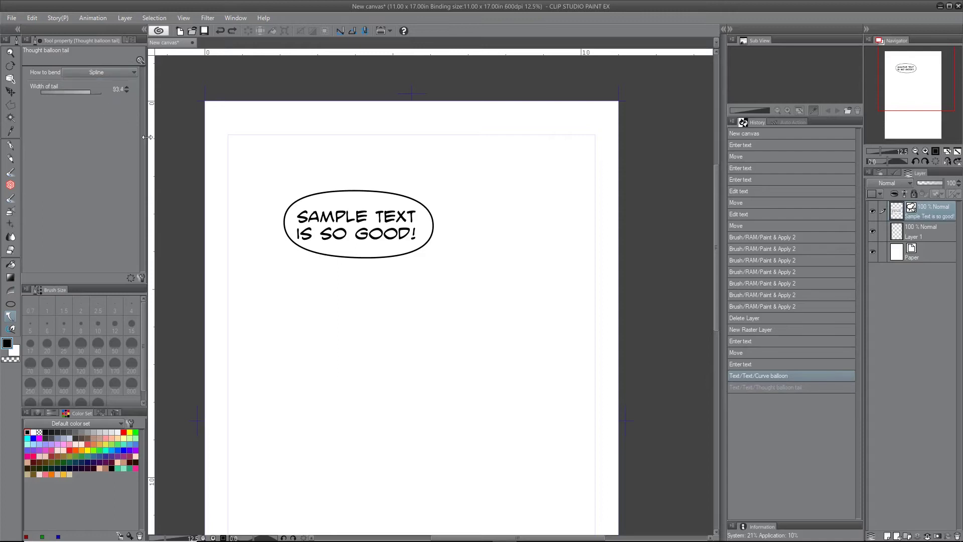
click(337, 254)
click(337, 280)
double_click(301, 304)
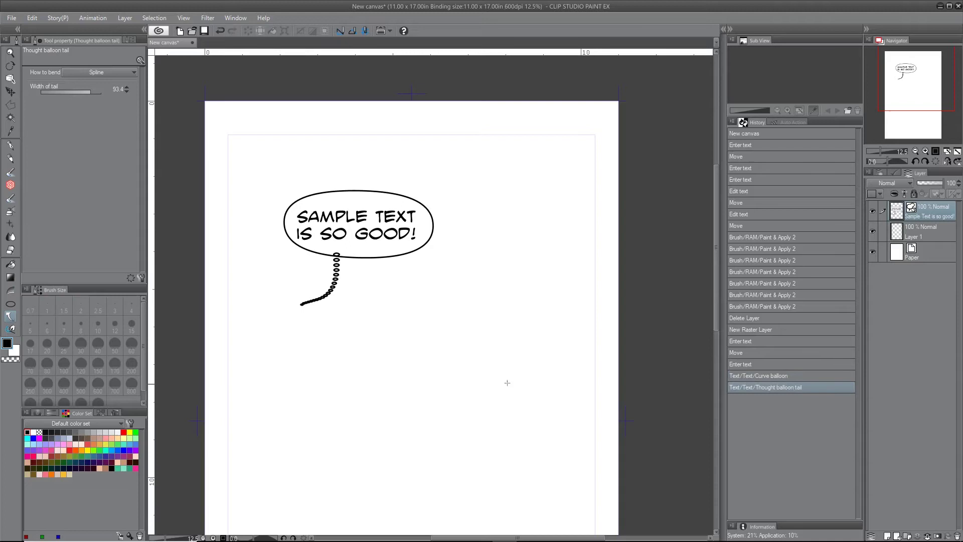
key(ctrl+z)
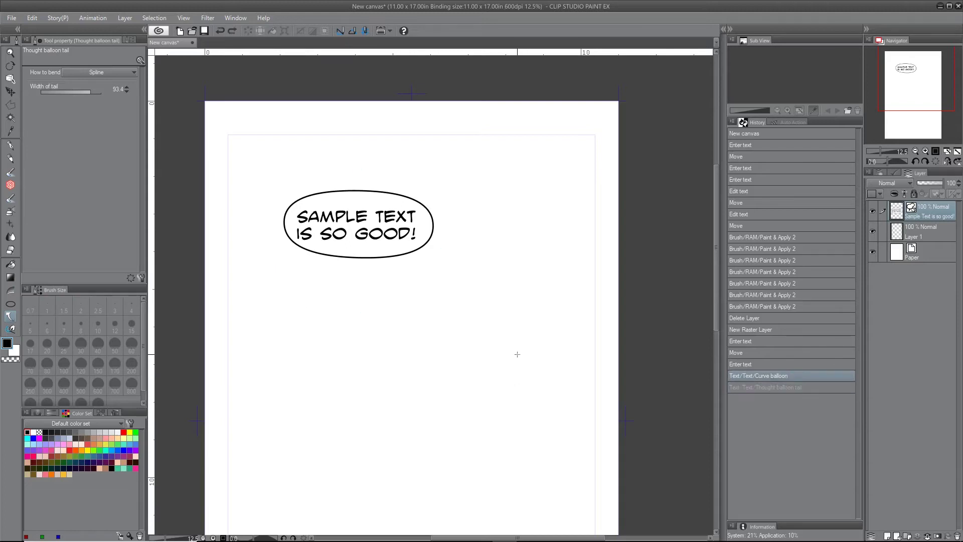
click(129, 40)
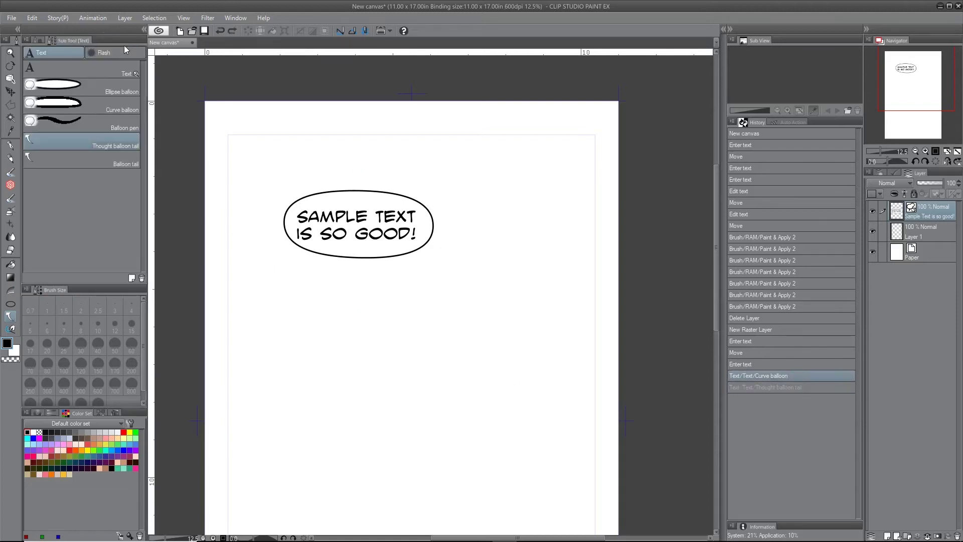
Switch to regular balloon tails, set How to bend to Straight line, and pull out a test tail.
click(82, 166)
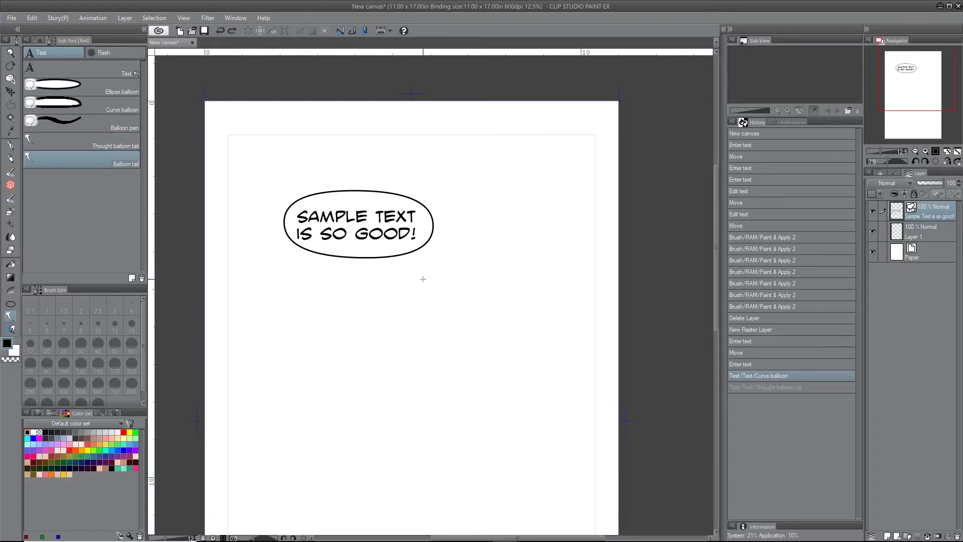
click(35, 40)
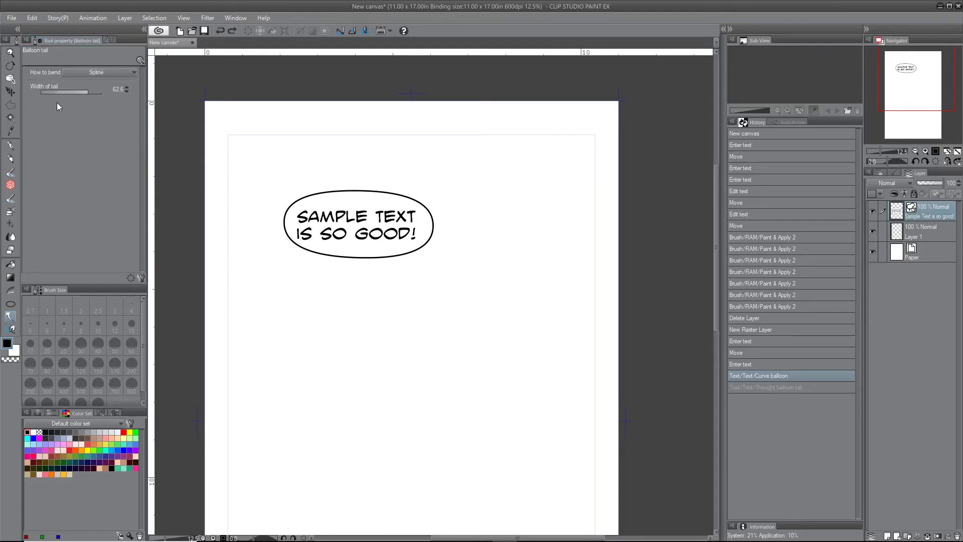
click(92, 72)
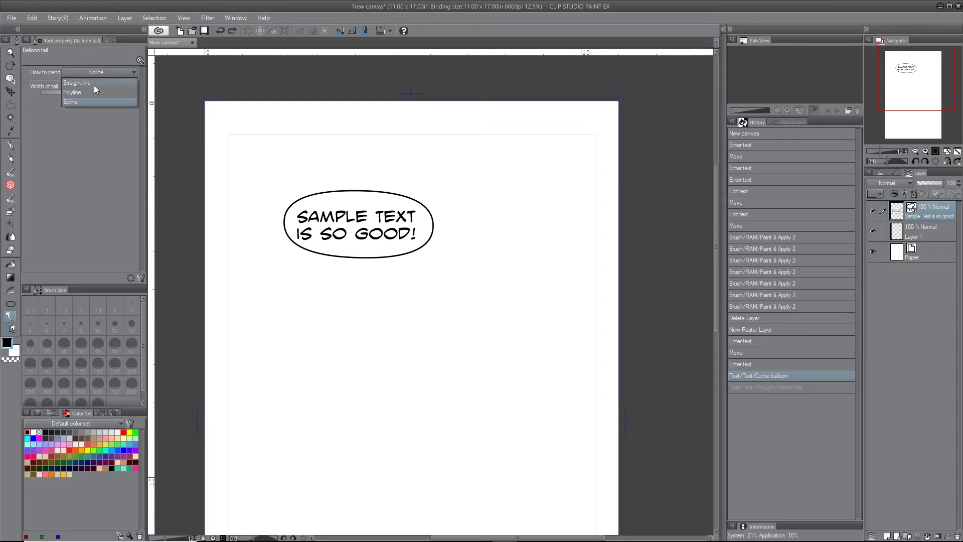
click(94, 85)
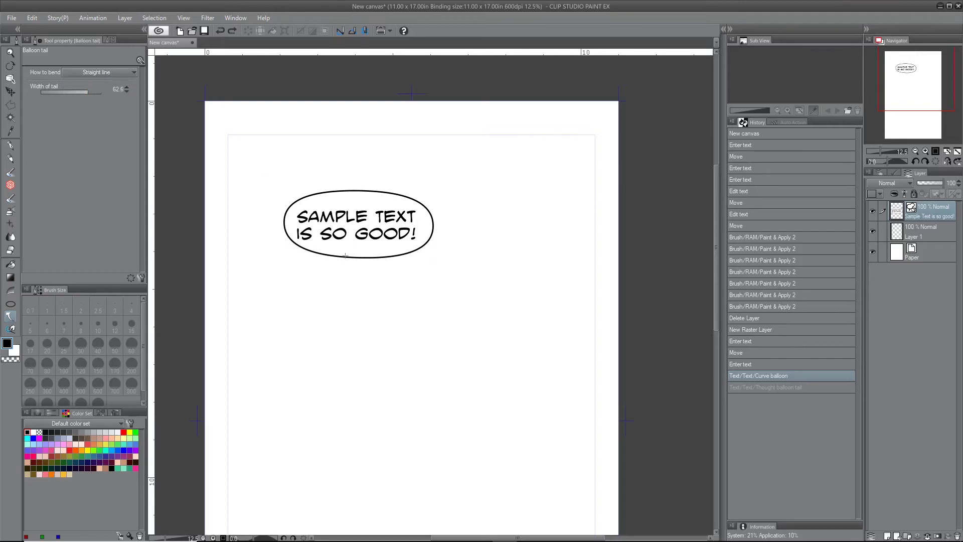
drag(345, 255, 313, 304)
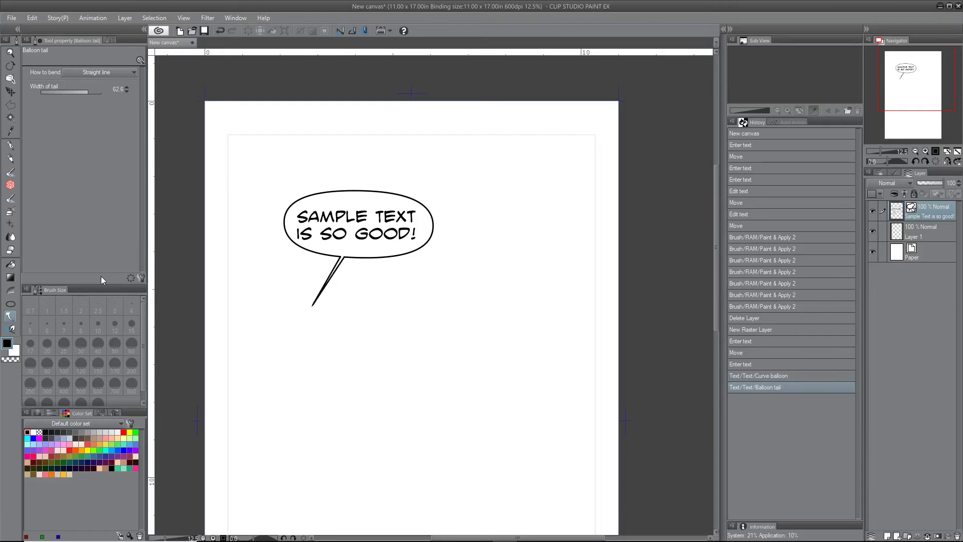
Raise the tail width to 224.9, draw four test tails, then undo them all.
click(91, 92)
key(ctrl+z)
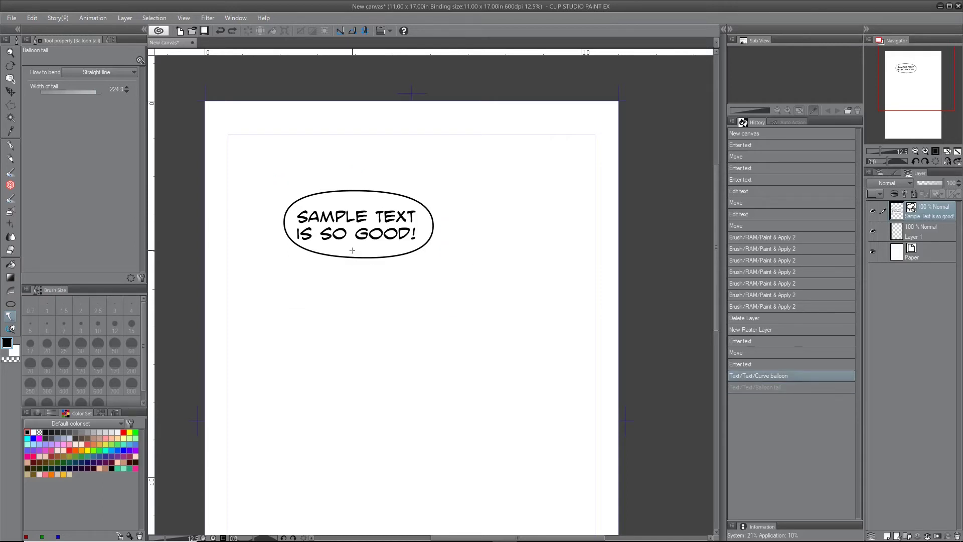
drag(352, 249, 325, 297)
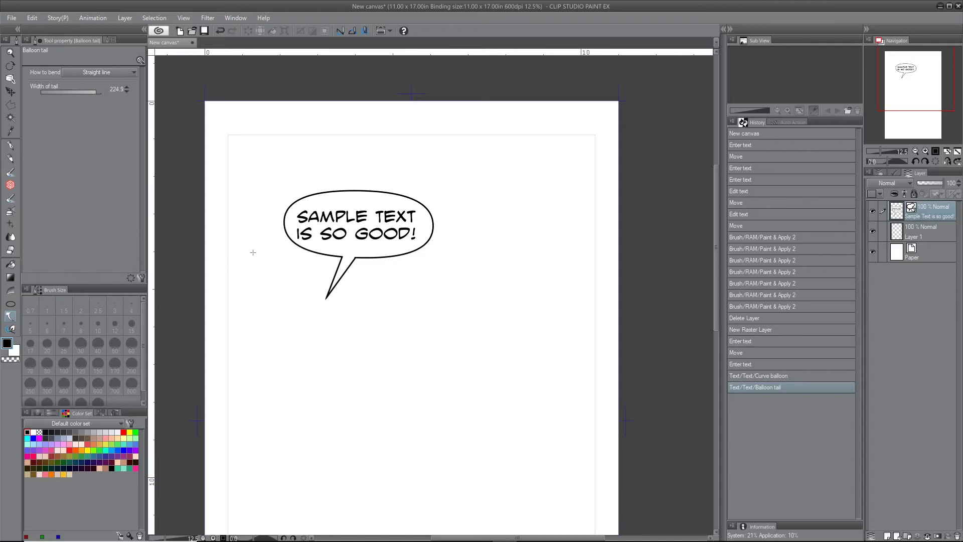
drag(407, 253, 432, 282)
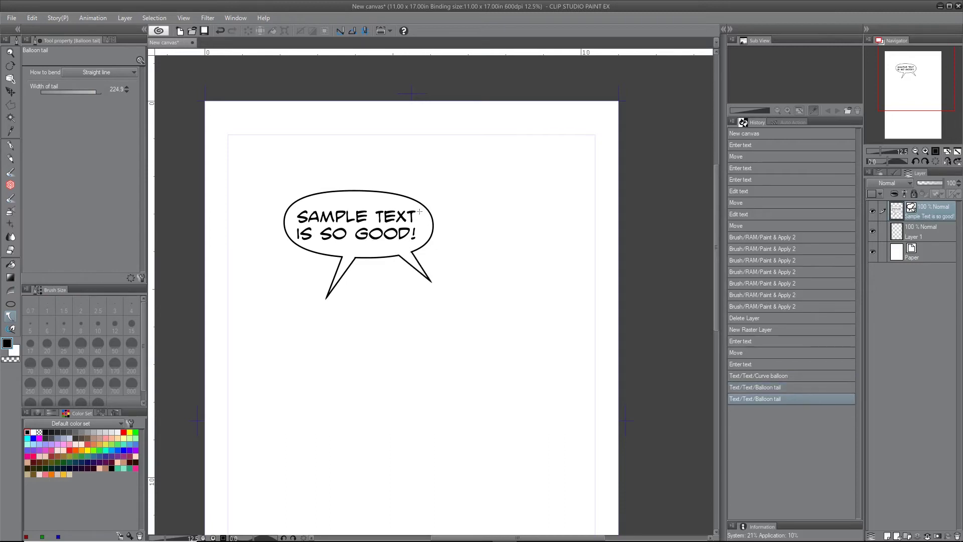
drag(430, 228, 498, 247)
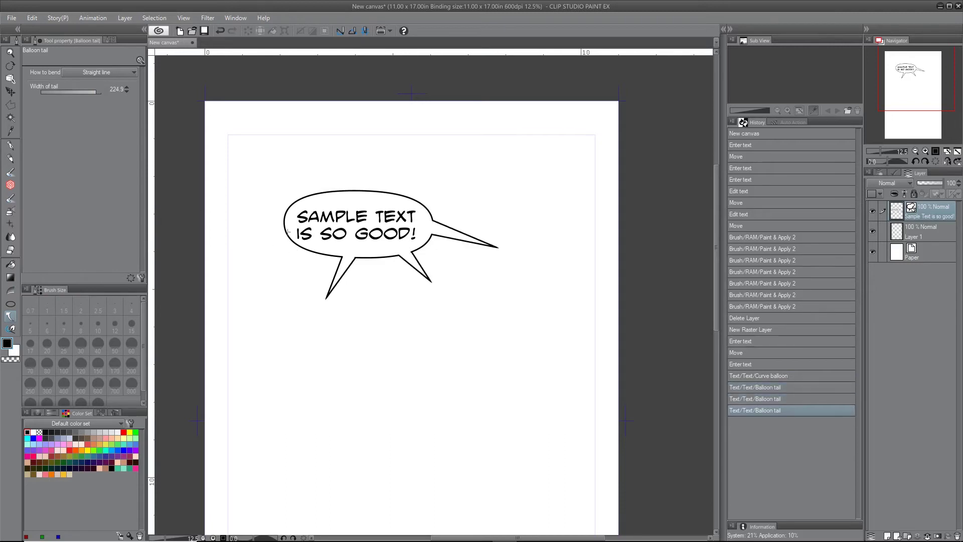
drag(288, 231, 257, 264)
key(ctrl+z)
key(ctrl+z)
key(ctrl+z)
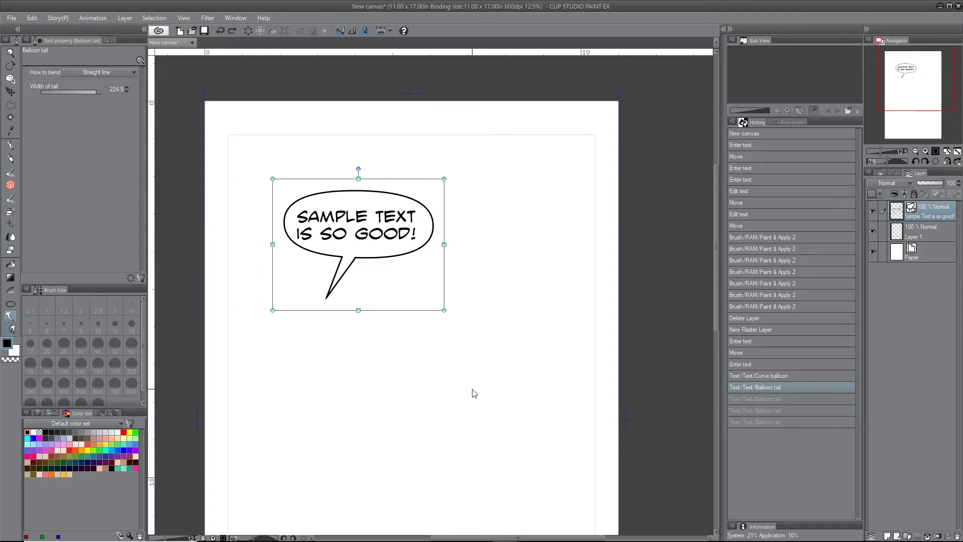
key(ctrl+z)
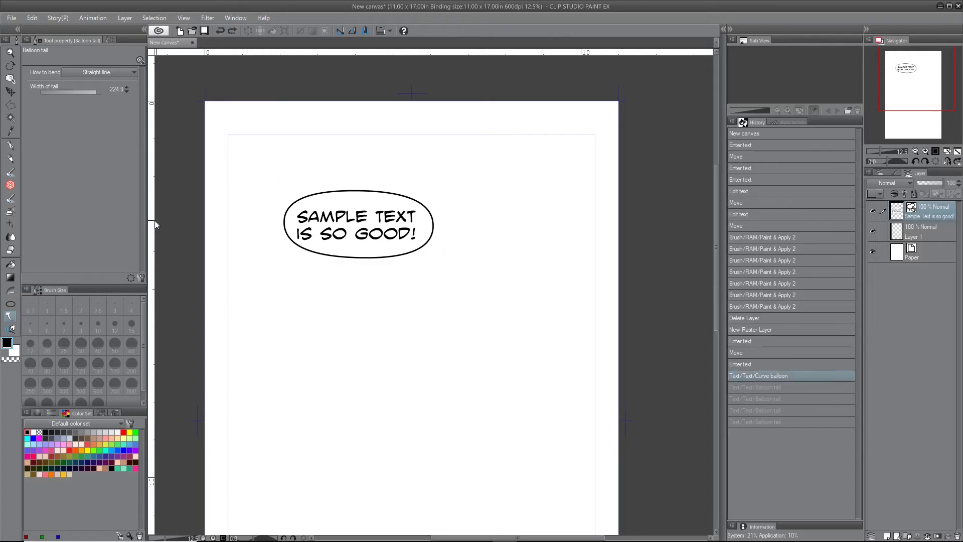
Set tails to bend as Polyline, draw a zigzag test tail with eight bend points, then undo it.
click(76, 71)
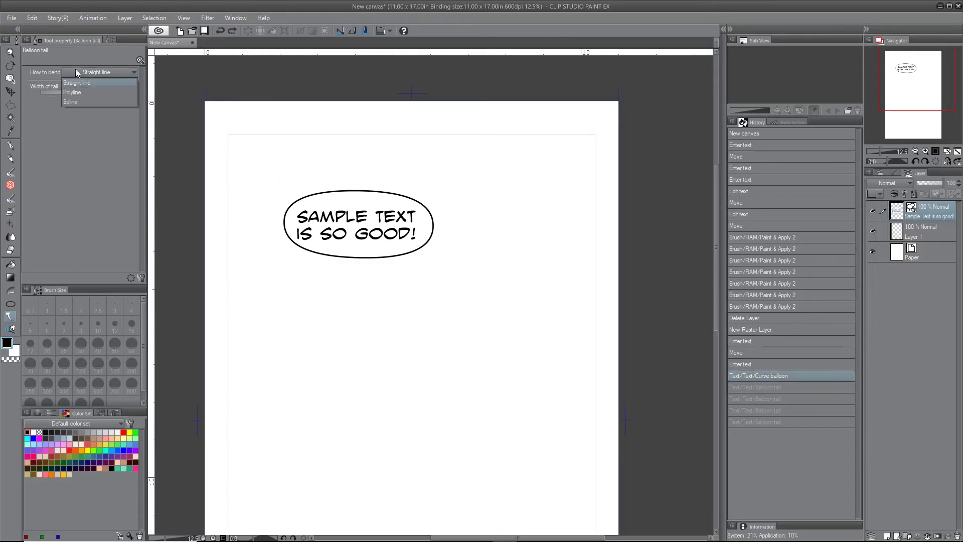
click(83, 94)
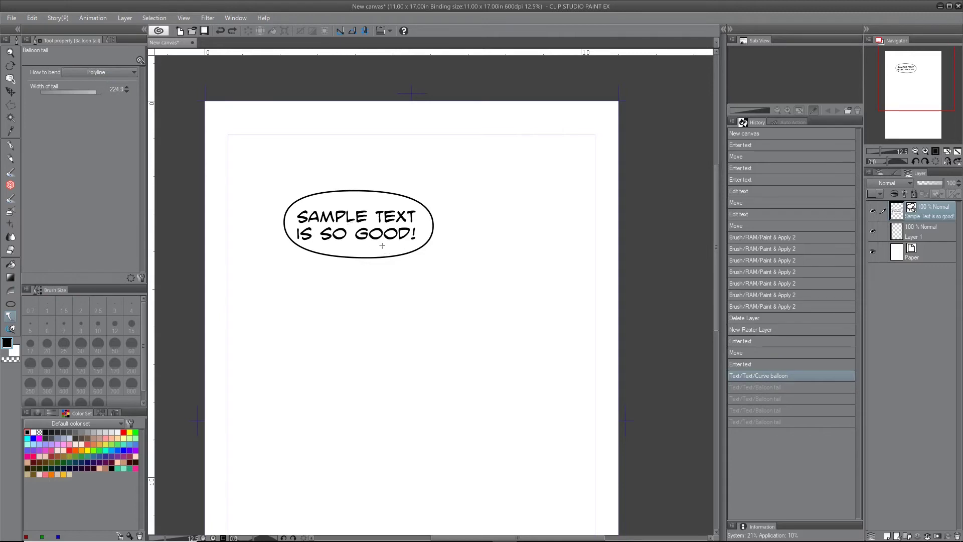
click(381, 246)
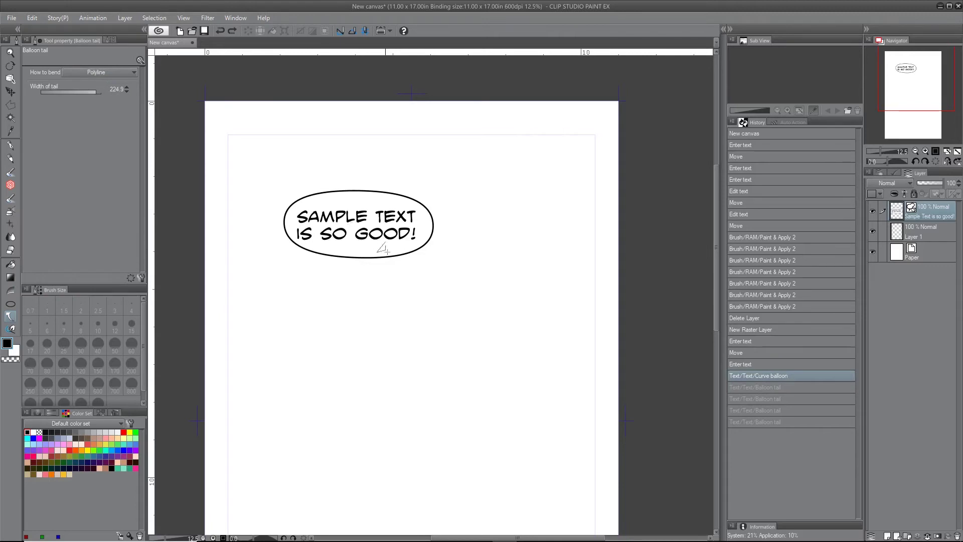
click(417, 307)
click(345, 345)
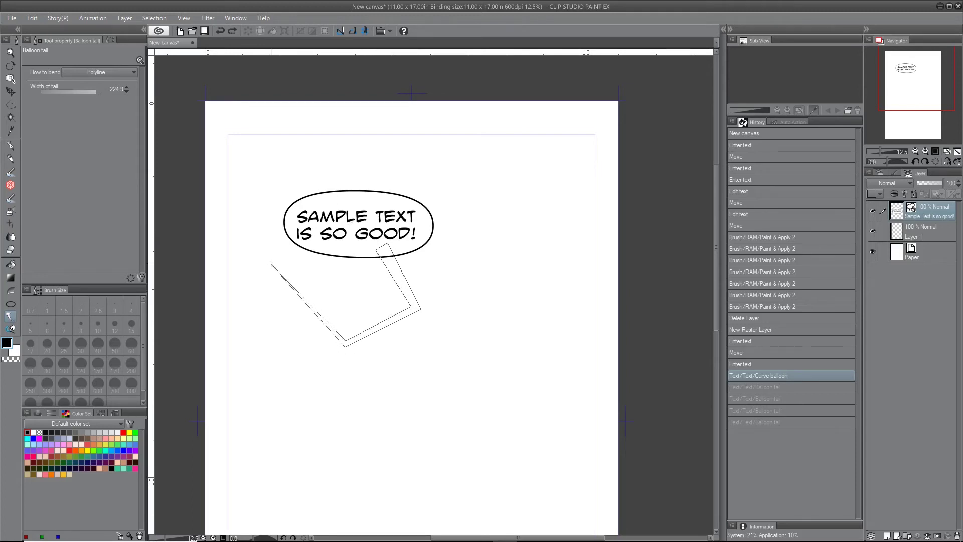
click(292, 277)
click(261, 373)
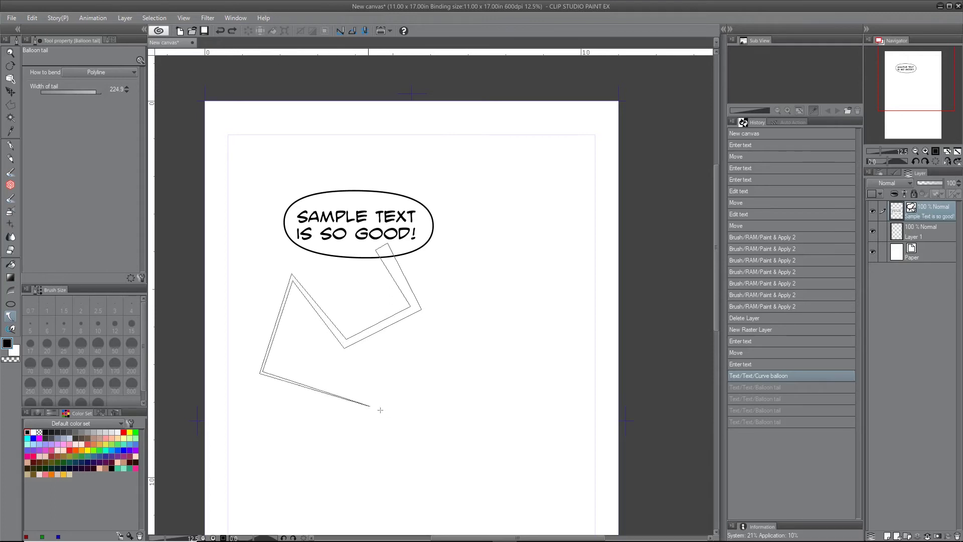
click(407, 425)
click(530, 309)
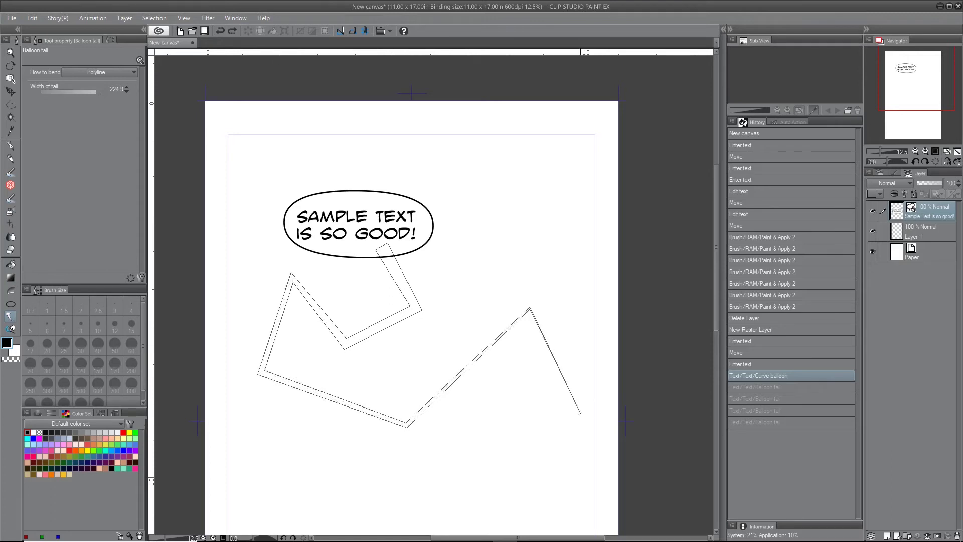
click(520, 450)
click(486, 462)
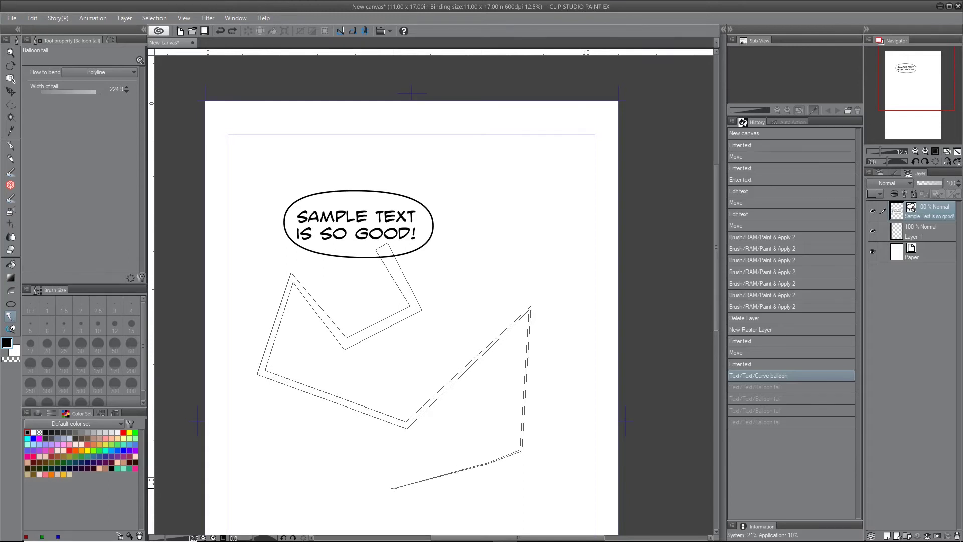
double_click(371, 492)
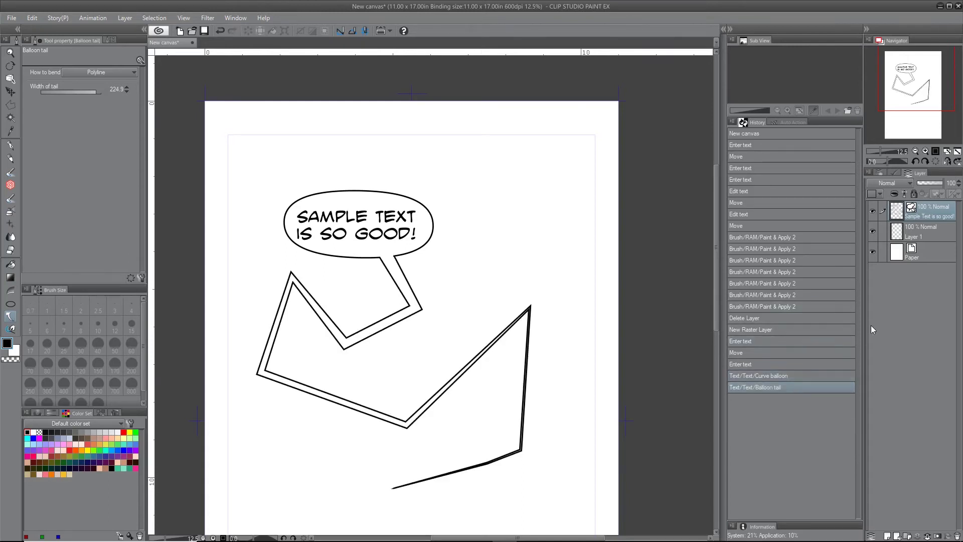
key(ctrl+z)
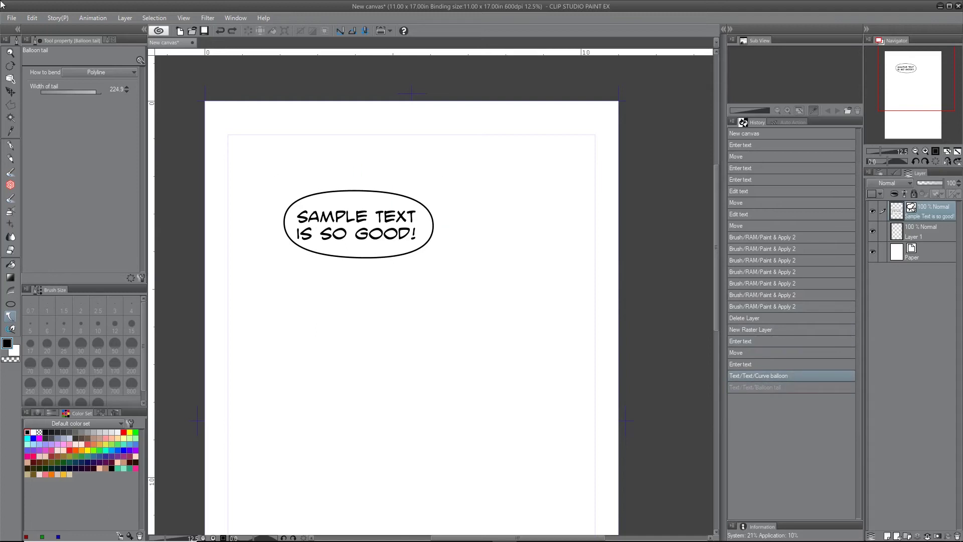
Set tails to bend as Spline and draw a curved tail down and right from the balloon.
click(107, 72)
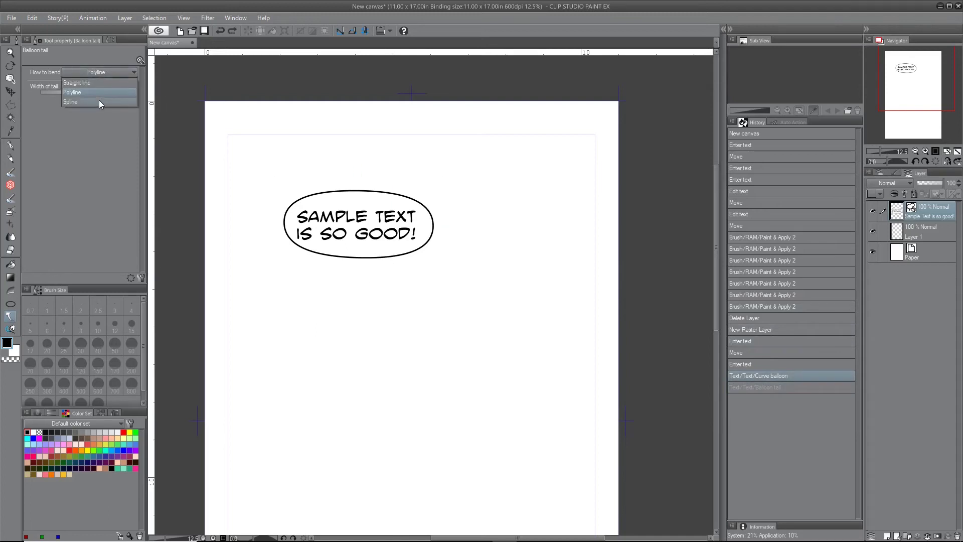
click(98, 100)
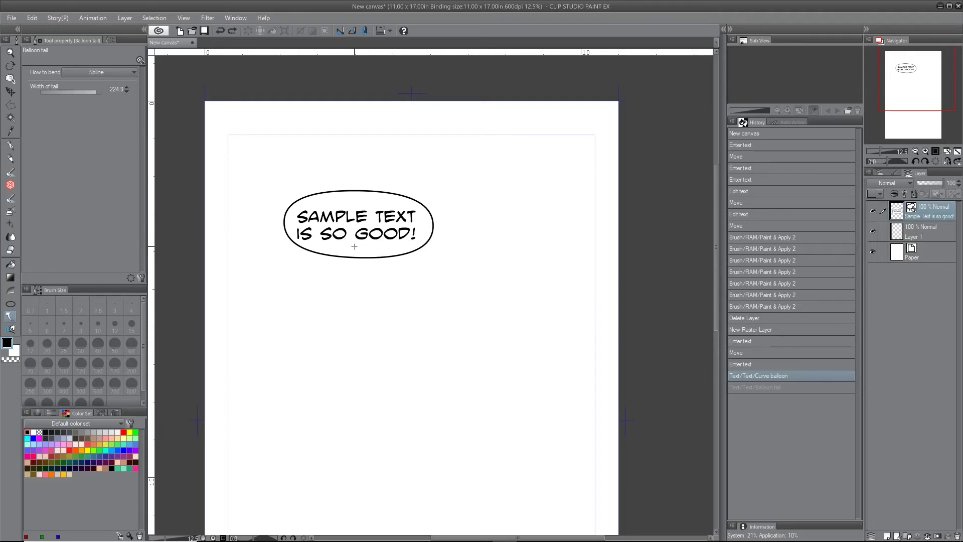
drag(354, 246, 361, 302)
click(361, 303)
double_click(425, 320)
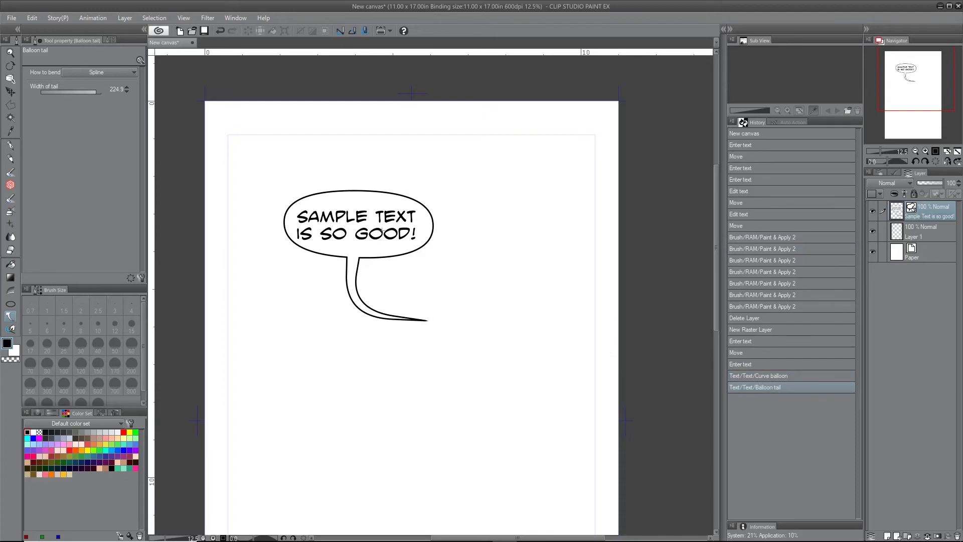
Draw a long looping spline tail from the balloon's right edge, then undo both tails.
drag(419, 244, 510, 287)
click(510, 288)
click(467, 383)
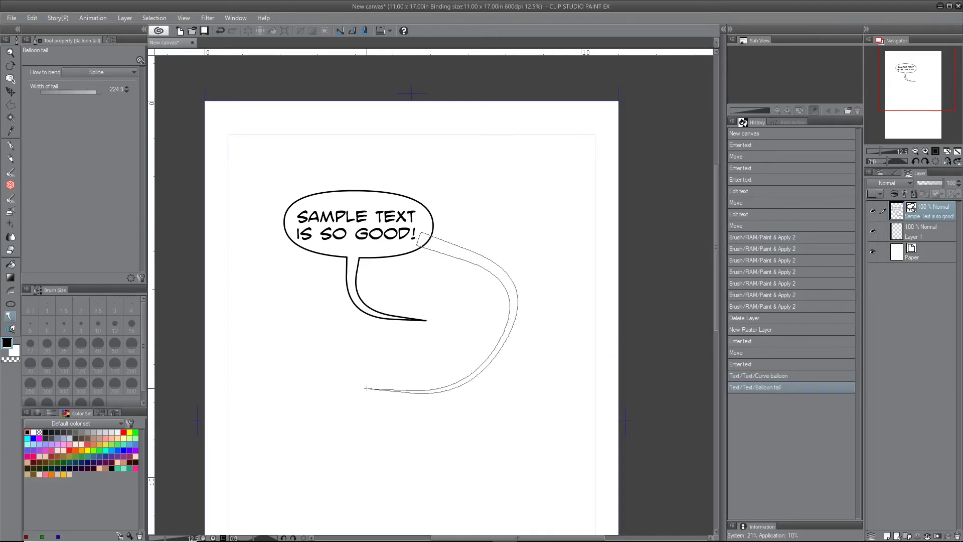
click(359, 340)
click(303, 411)
click(354, 477)
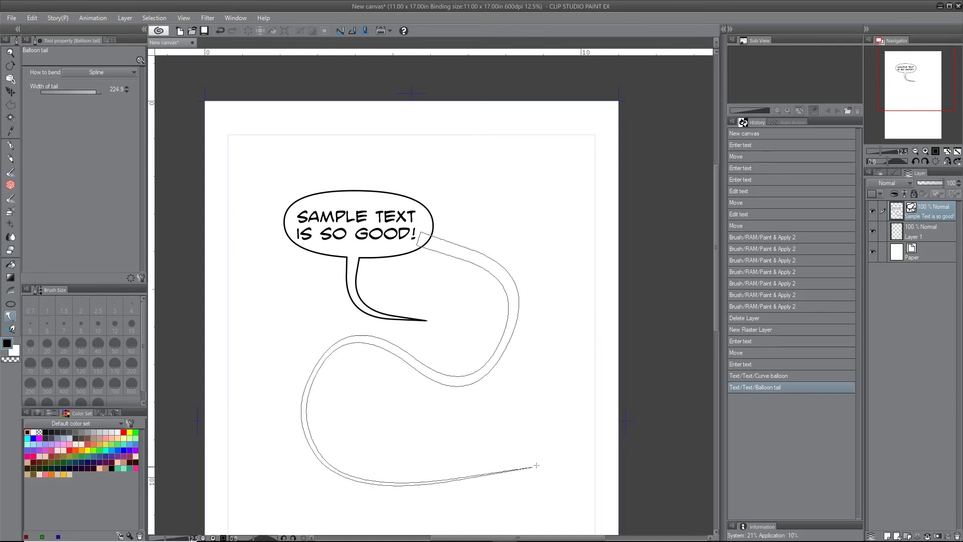
click(571, 414)
click(546, 190)
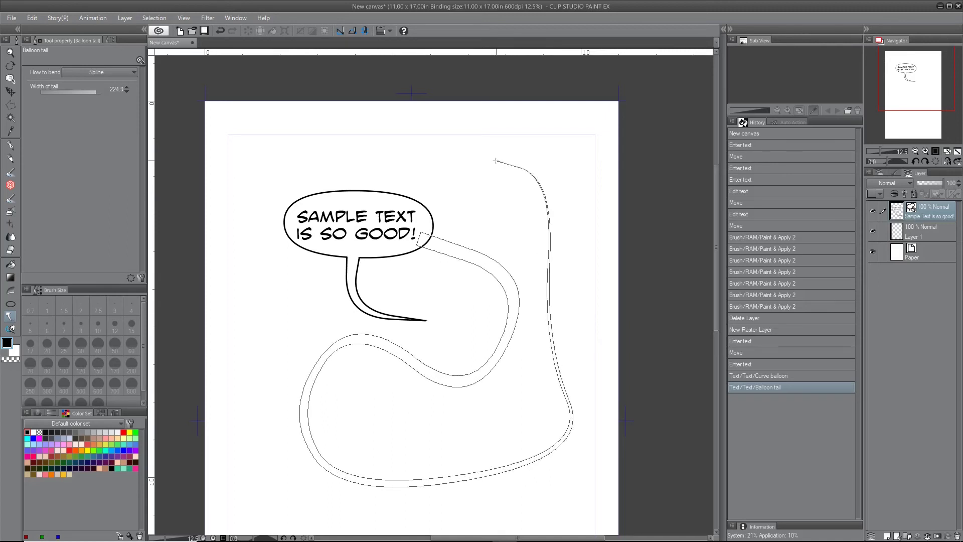
click(407, 150)
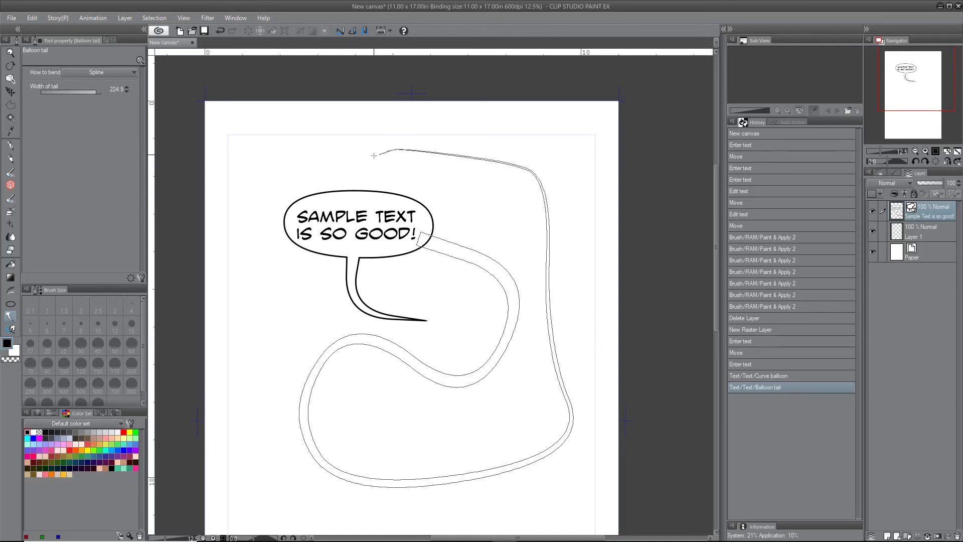
double_click(261, 175)
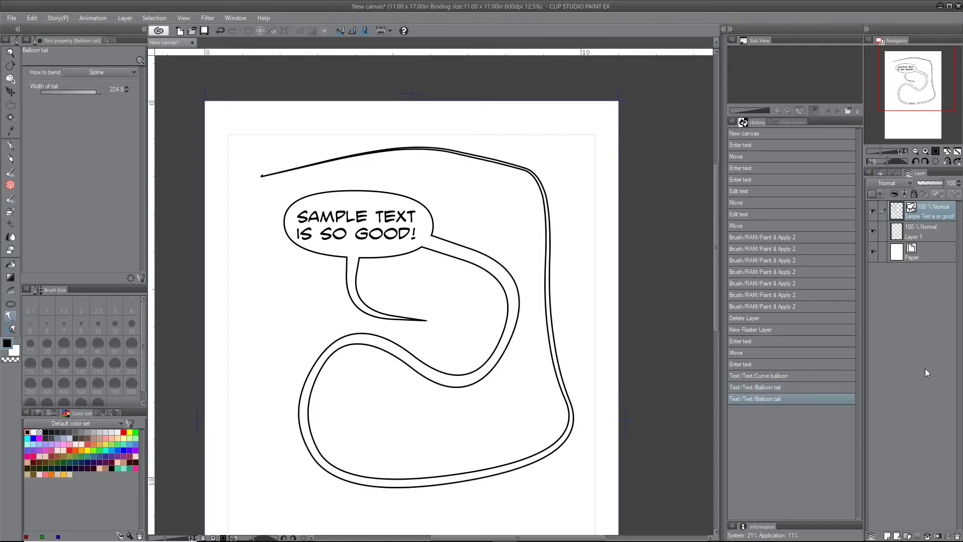
key(ctrl+z)
key(ctrl+z)
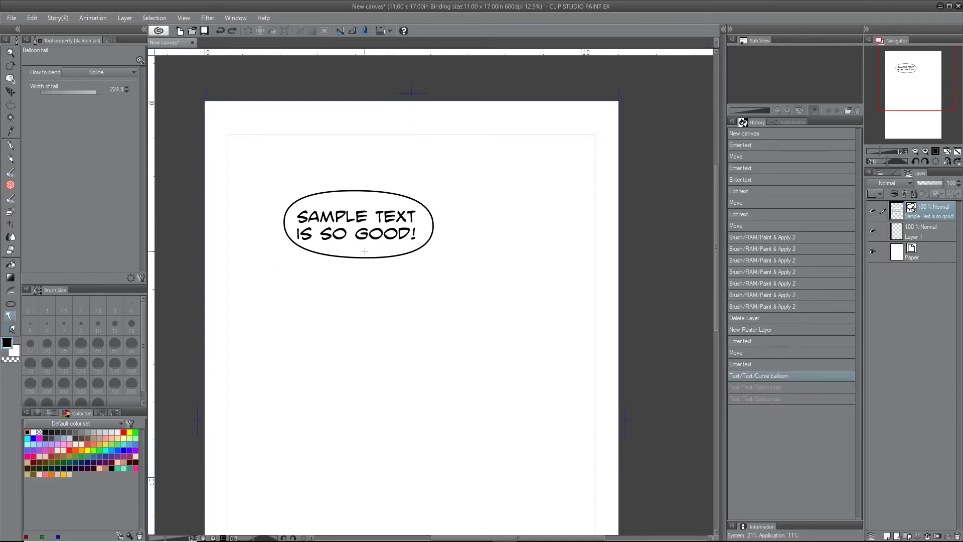
Redraw the tail several times, settling on a short curve sweeping down and right.
drag(361, 248, 461, 339)
double_click(483, 323)
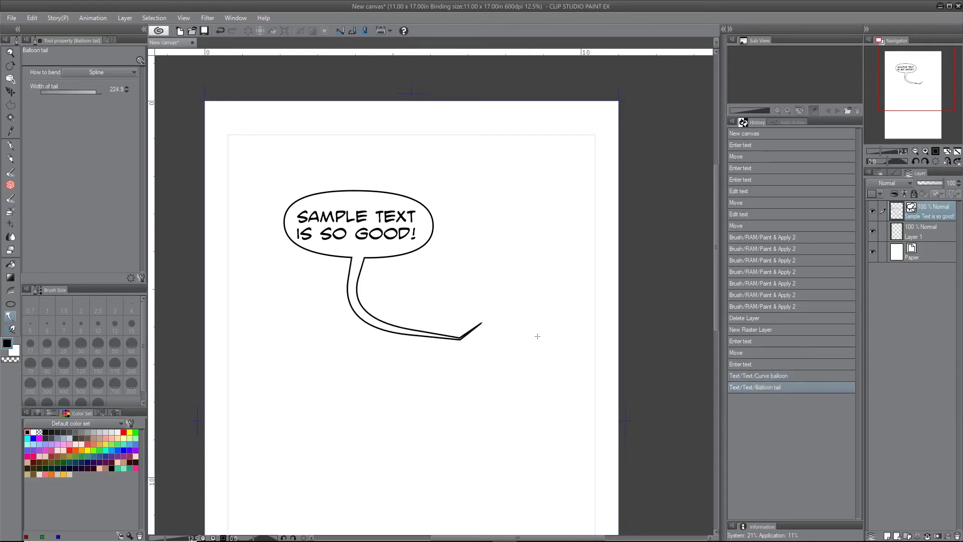
key(ctrl+z)
mouse_move(364, 249)
mouse_down()
mouse_move(376, 300)
mouse_move(410, 309)
mouse_up()
double_click(411, 309)
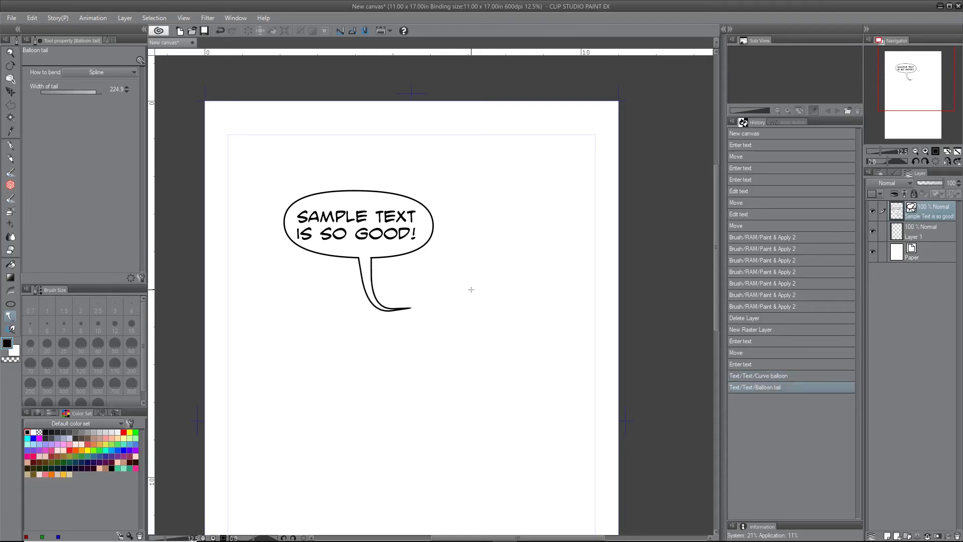
key(ctrl+z)
mouse_move(346, 250)
mouse_down()
mouse_move(357, 288)
mouse_move(405, 290)
mouse_up()
double_click(405, 289)
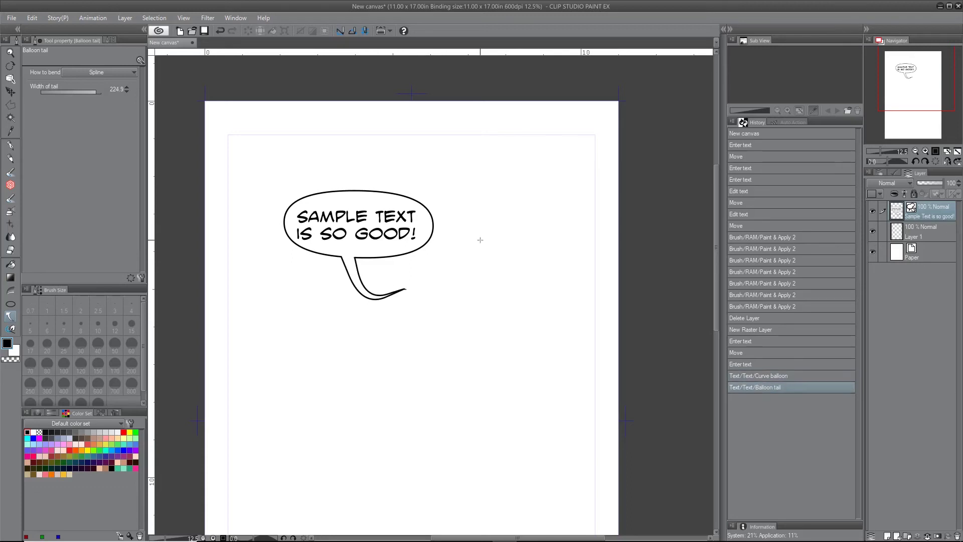
Zoom in, remove the old tail, and try a spline tail with one bend point before undoing it.
scroll(480, 240, up, 4)
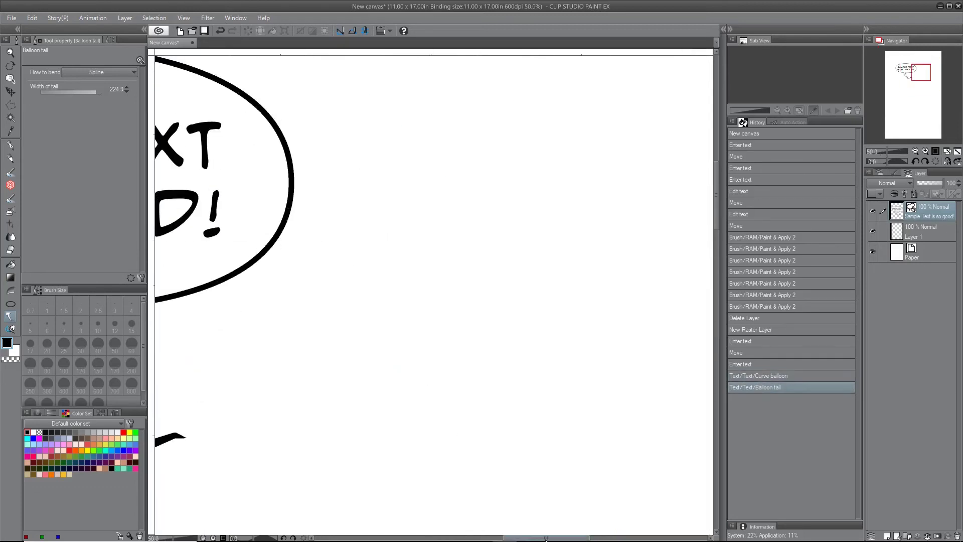
drag(537, 531, 453, 404)
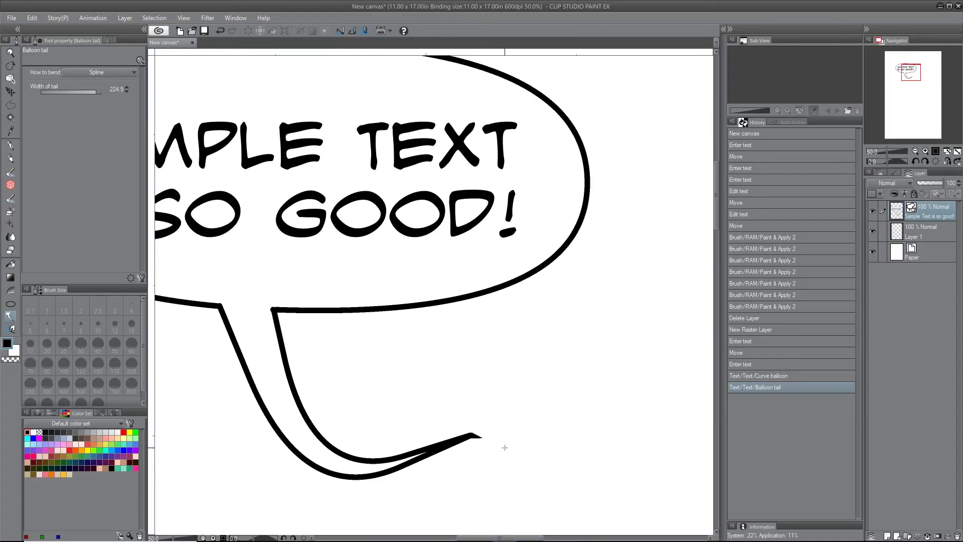
key(ctrl+z)
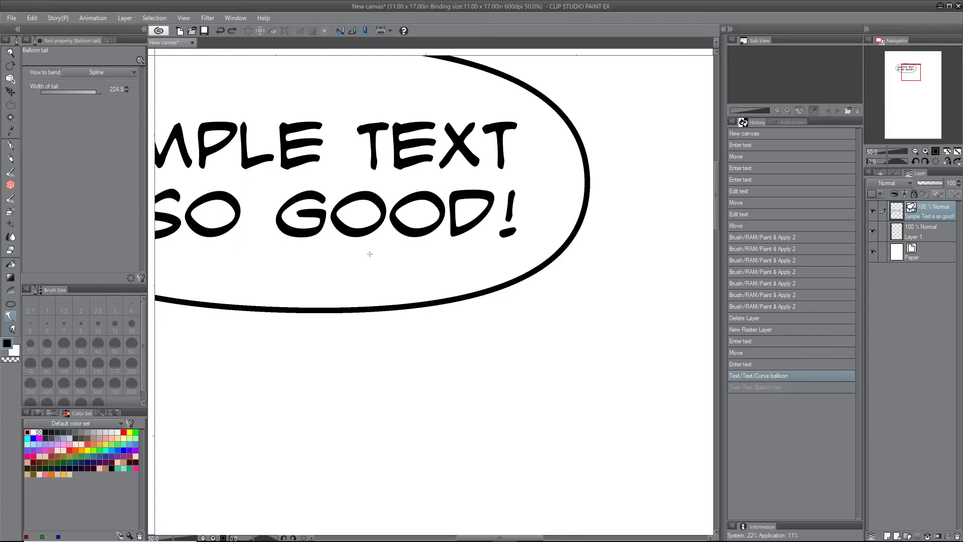
drag(383, 309, 401, 360)
click(454, 436)
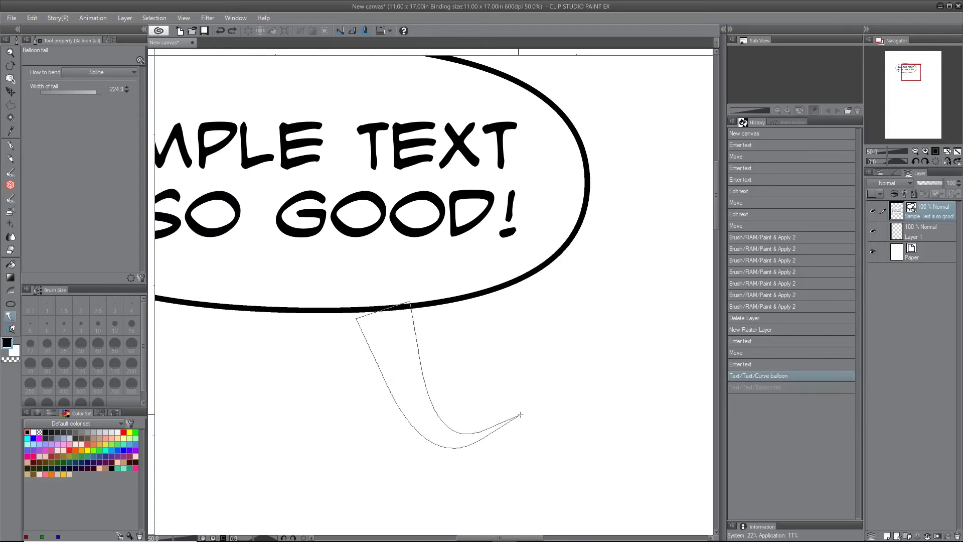
double_click(563, 399)
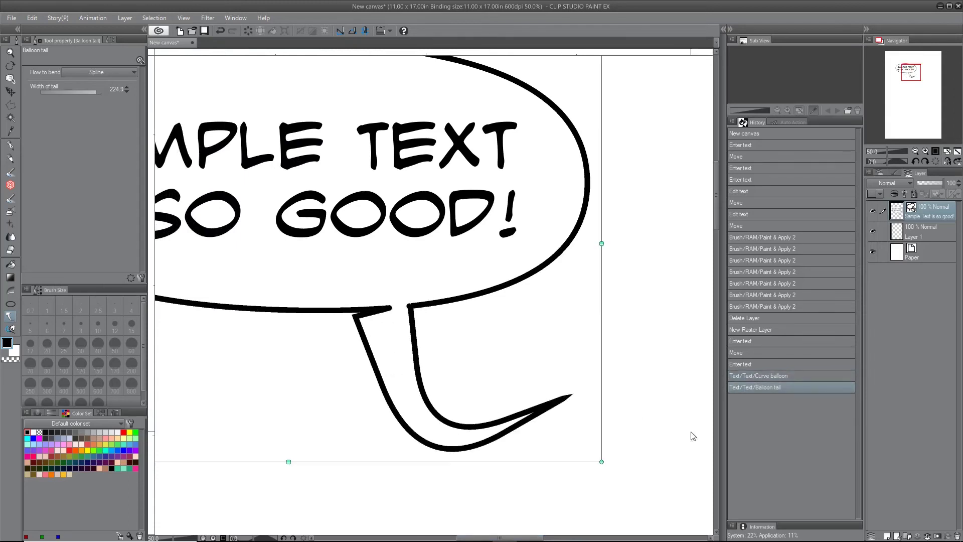
key(ctrl+z)
Try two more tails bending down and right, undoing each.
drag(319, 274, 439, 453)
double_click(555, 401)
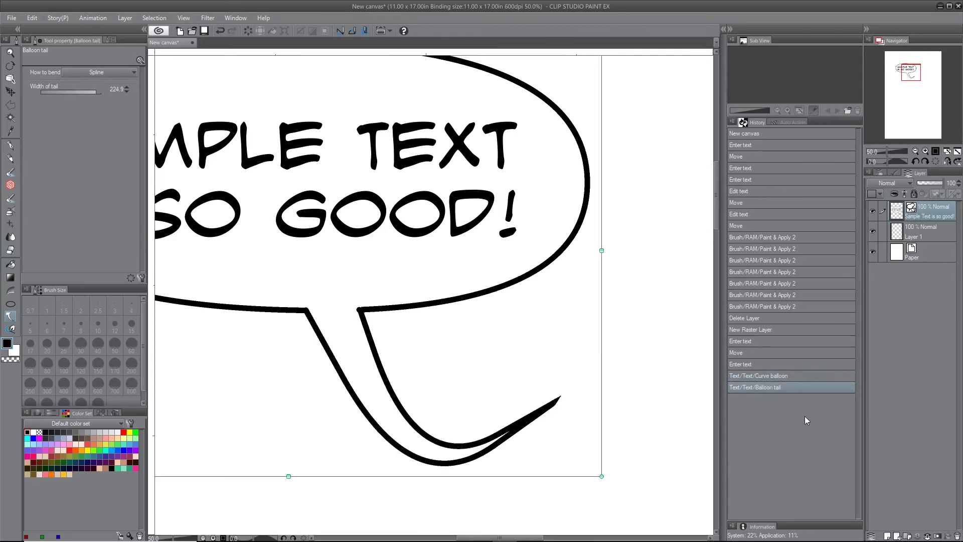
key(ctrl+z)
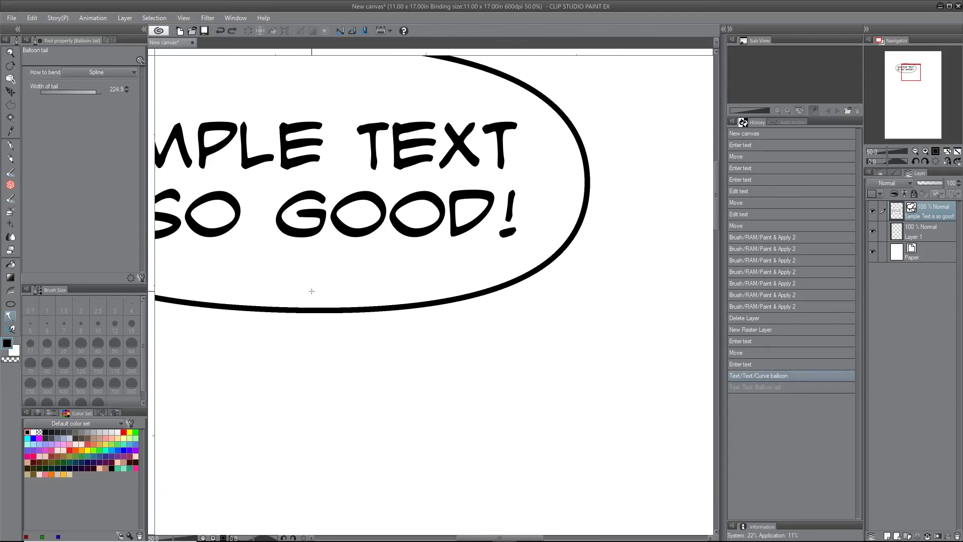
mouse_move(310, 290)
mouse_down()
mouse_move(330, 410)
mouse_move(353, 443)
mouse_move(488, 504)
mouse_move(543, 439)
mouse_up()
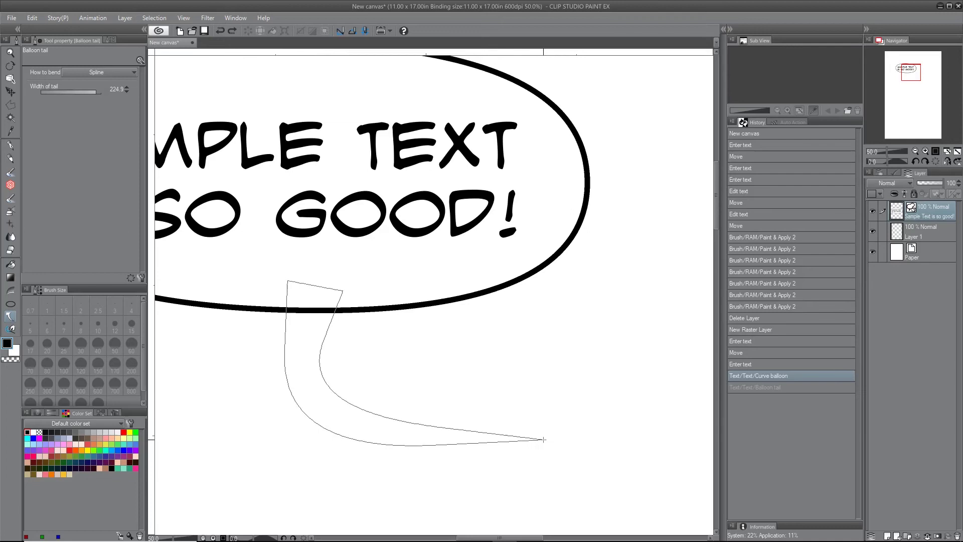
double_click(543, 439)
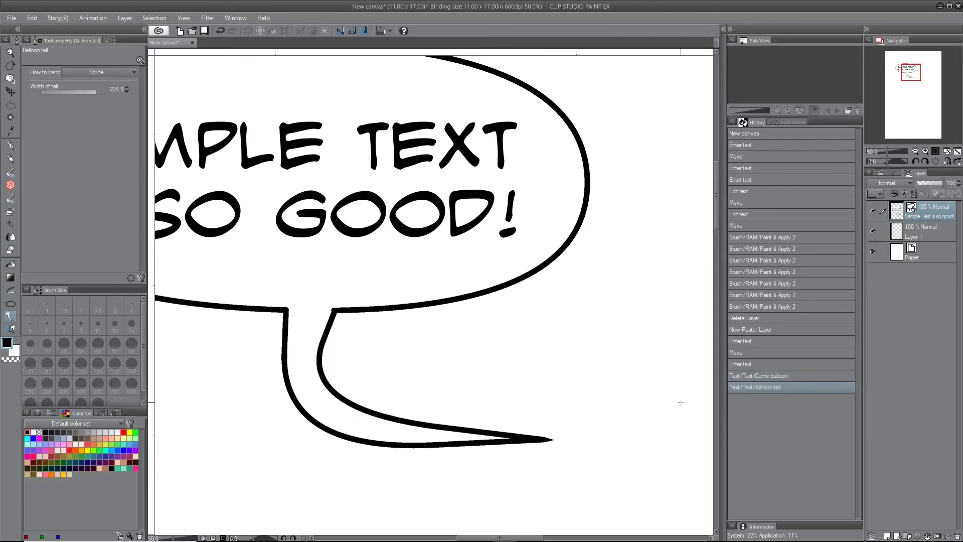
key(ctrl+z)
Draw a hooked spline tail curling down and back to the left, then zoom out.
click(429, 271)
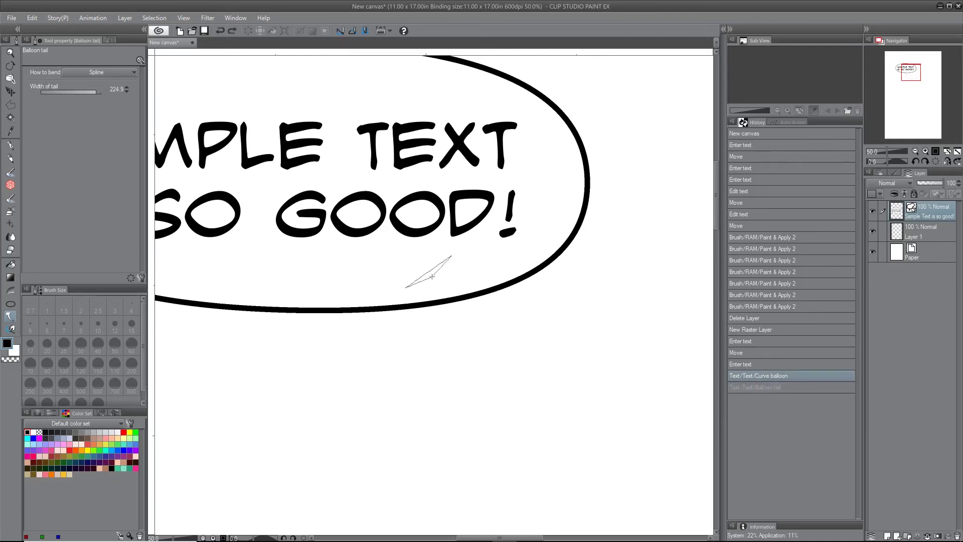
click(482, 382)
click(373, 451)
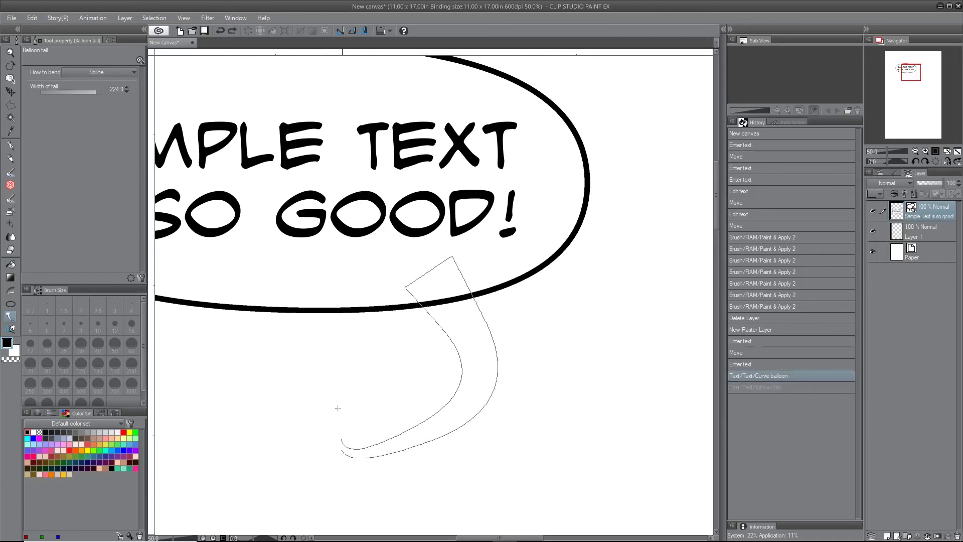
double_click(290, 360)
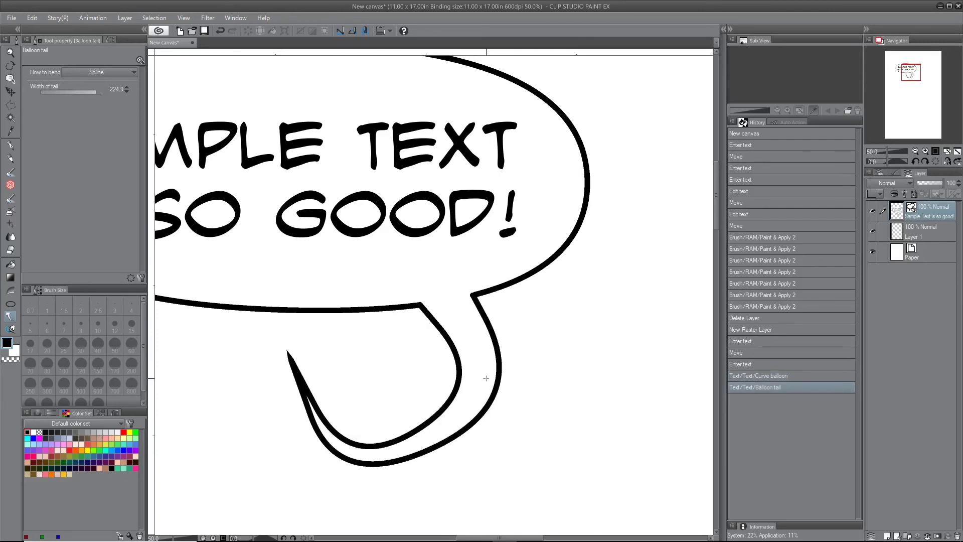
scroll(486, 377, down, 2)
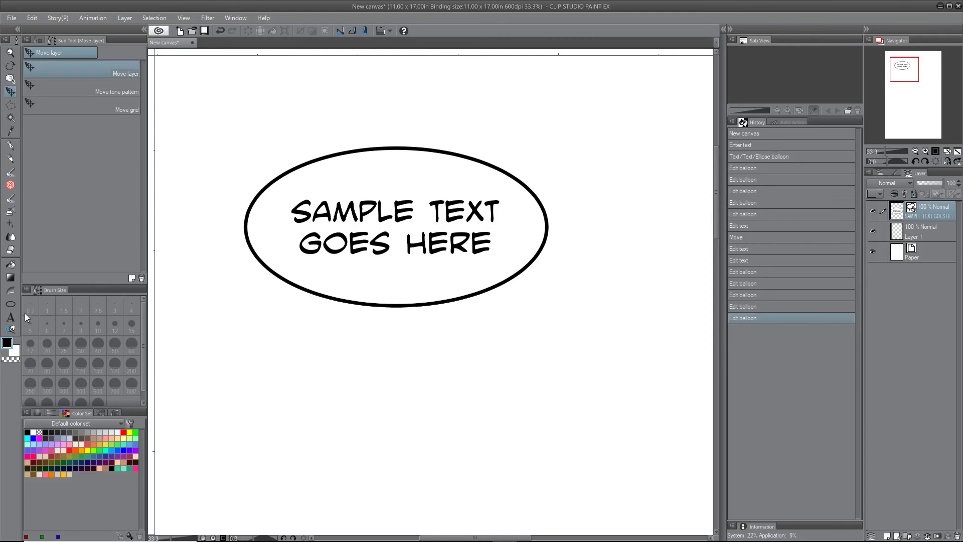
Resize the SAMPLE TEXT GOES HERE text frame by its corner and bottom edge, then nudge it right toward centre.
click(10, 316)
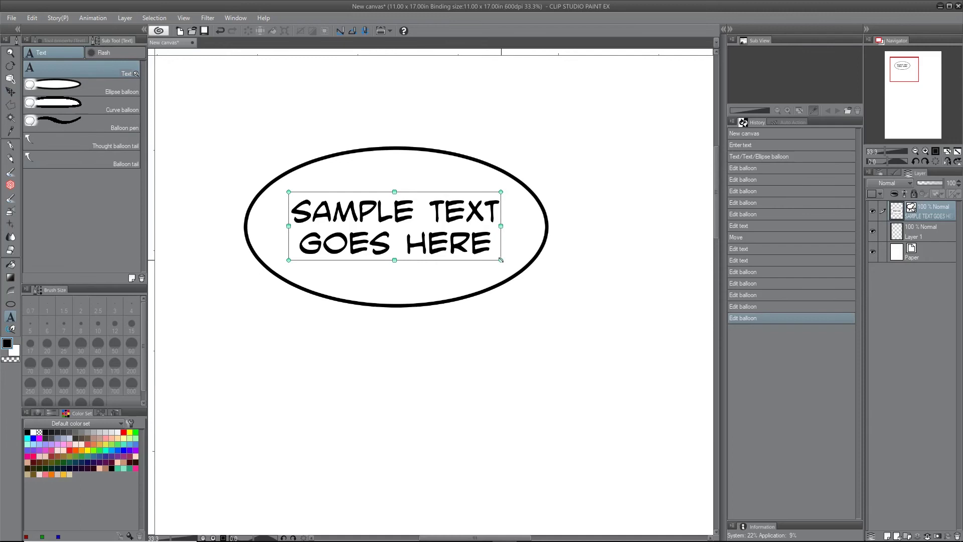
drag(511, 270, 484, 281)
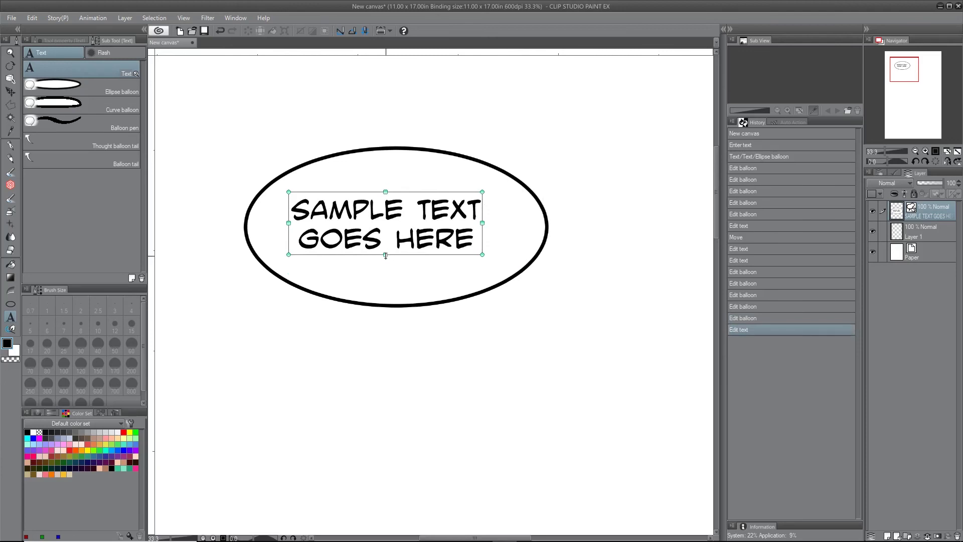
drag(395, 284, 392, 249)
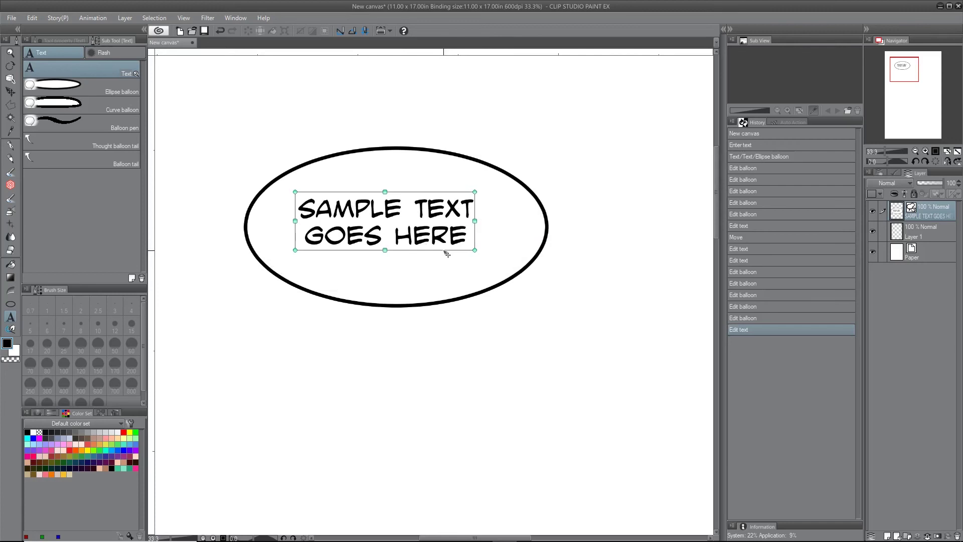
mouse_move(447, 254)
mouse_down()
mouse_move(472, 255)
mouse_move(441, 262)
mouse_move(457, 279)
mouse_move(483, 268)
mouse_move(462, 245)
mouse_move(435, 240)
mouse_move(457, 244)
mouse_up()
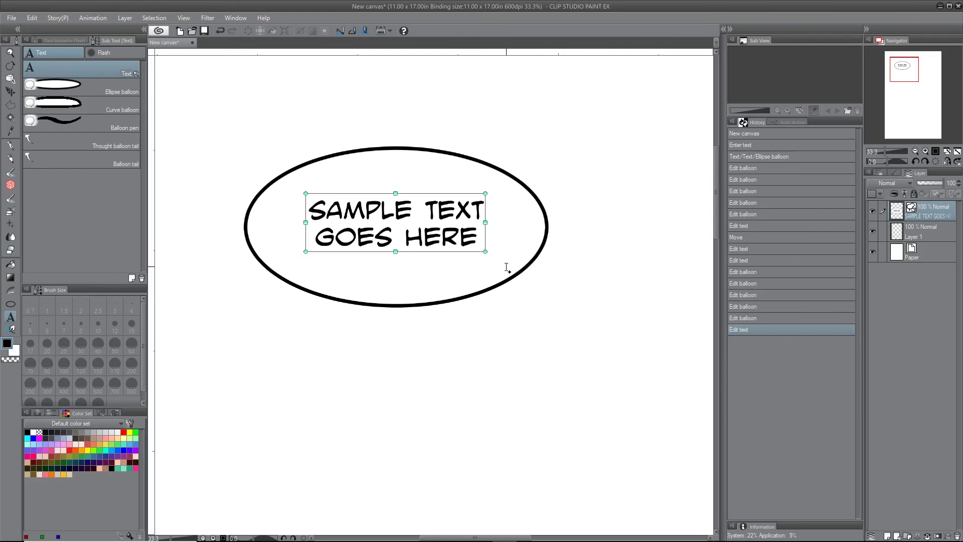
Leave text editing, then move, stretch and widen the ellipse balloon into a larger, wider oval.
key(Escape)
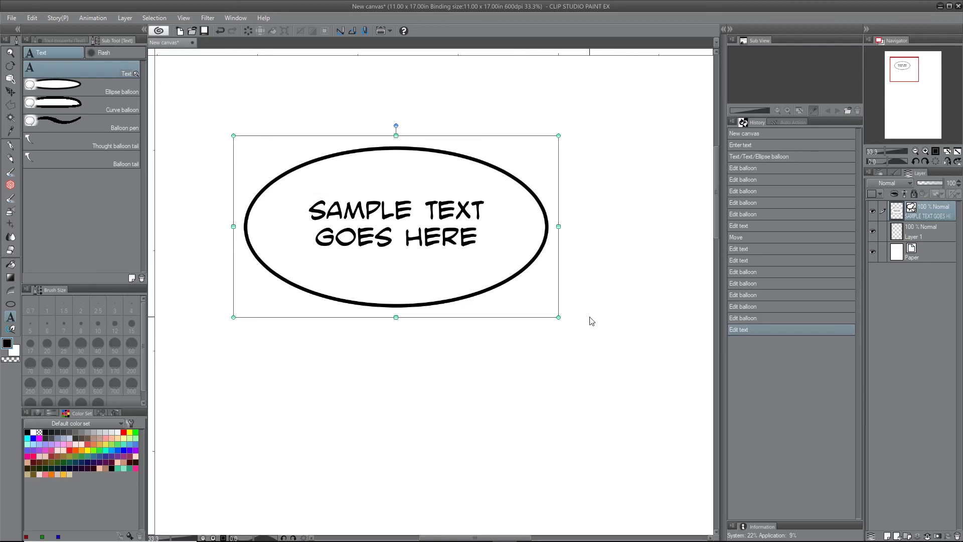
mouse_move(559, 318)
mouse_down()
mouse_move(692, 434)
mouse_move(577, 362)
mouse_move(564, 334)
mouse_up()
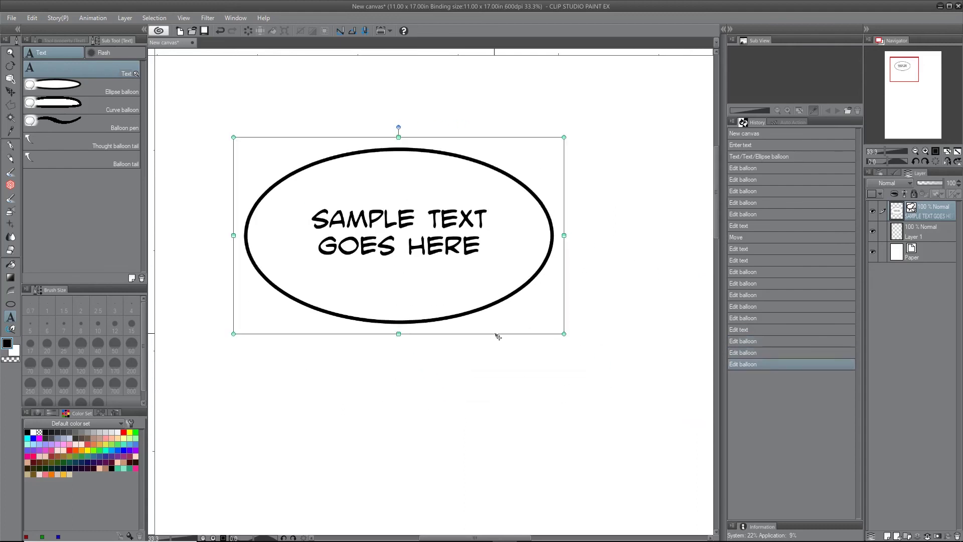
drag(496, 336, 460, 345)
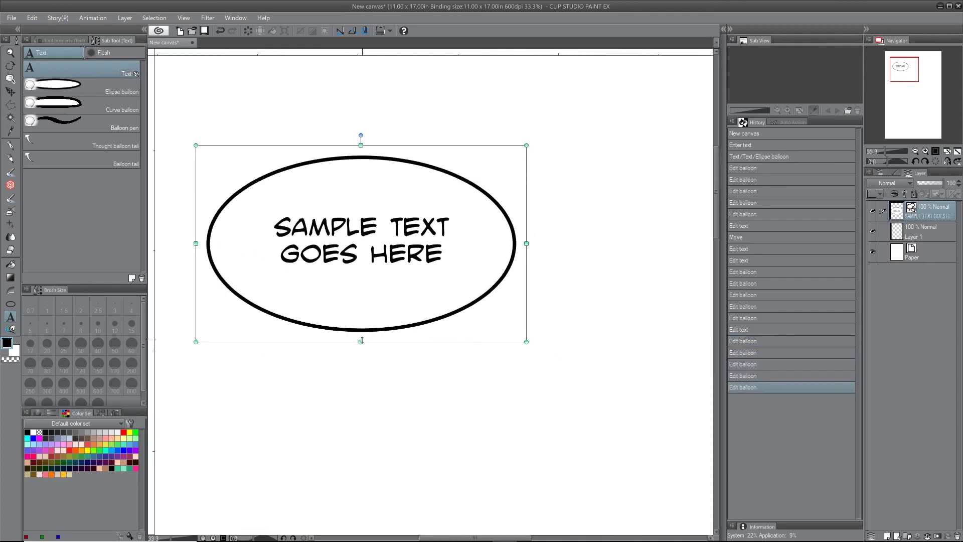
drag(361, 342, 402, 446)
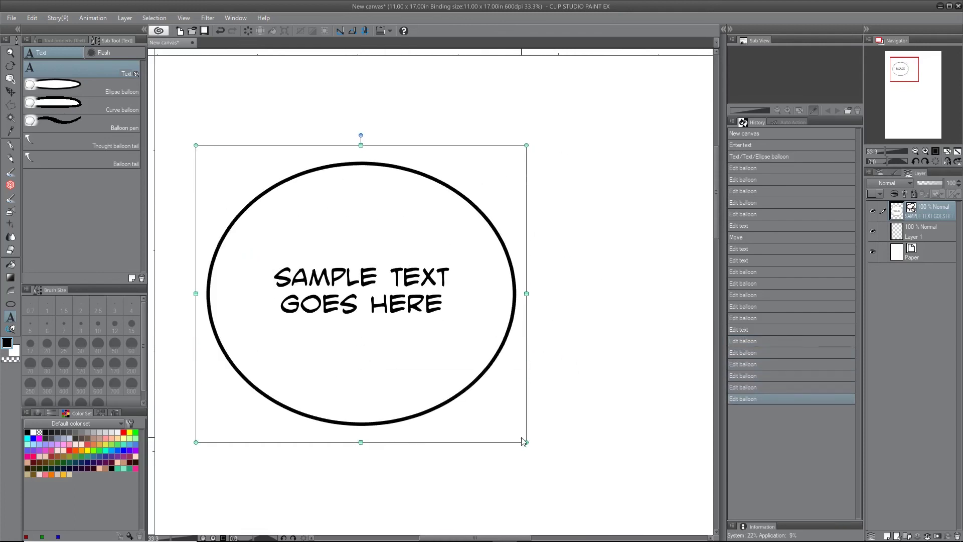
drag(526, 442, 607, 417)
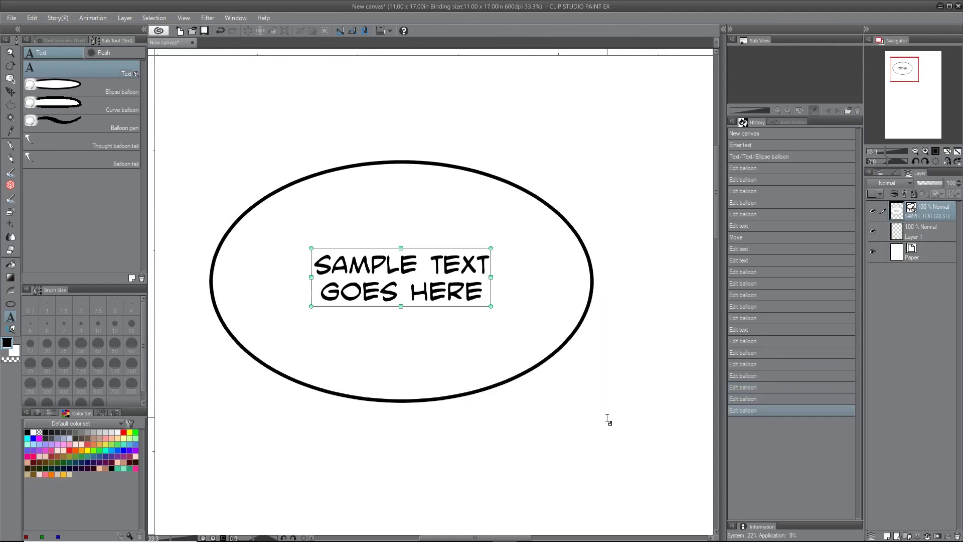